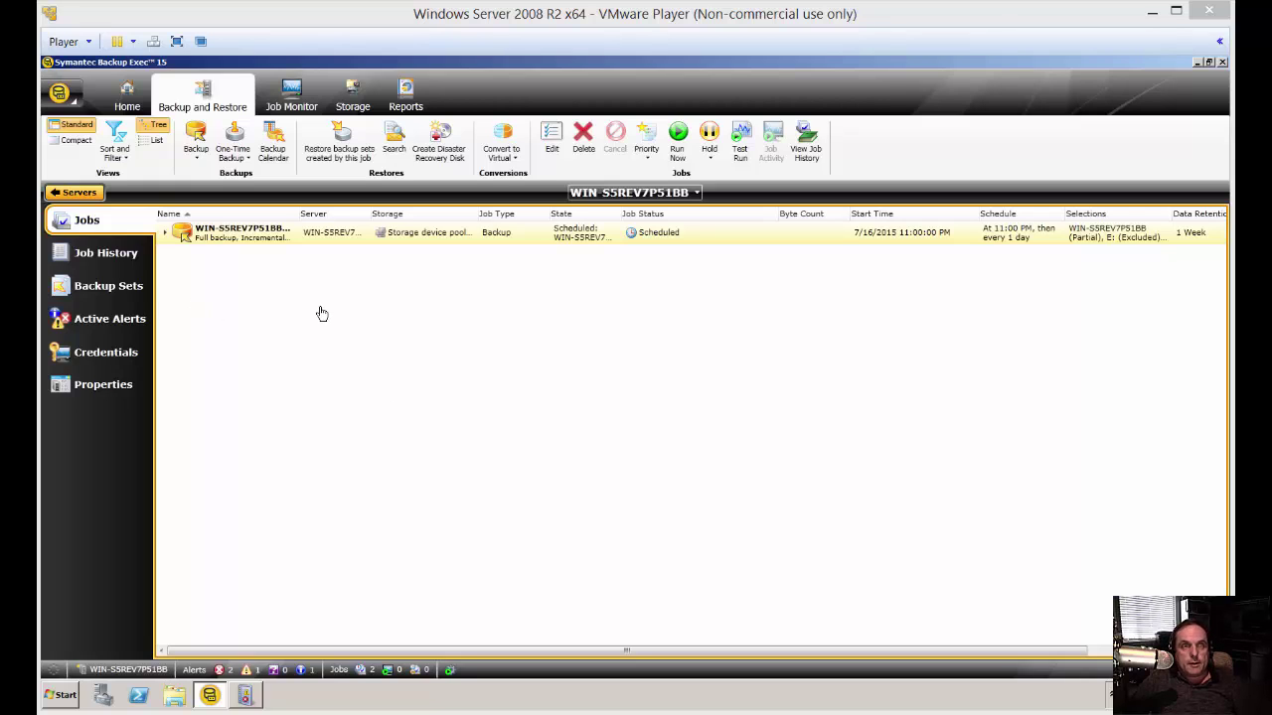
- From the Backup Exec menu, reach Configuration and Settings > Alerts and Notifications
click(70, 98)
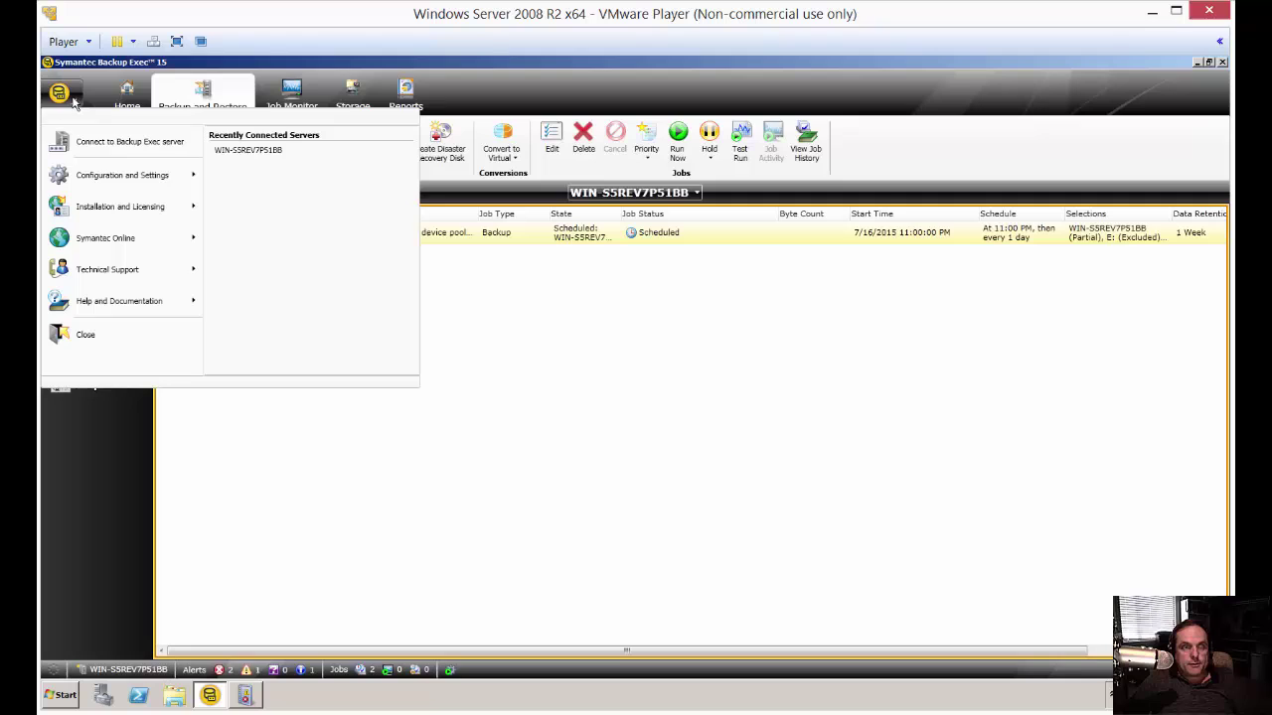
mouse_move(112, 181)
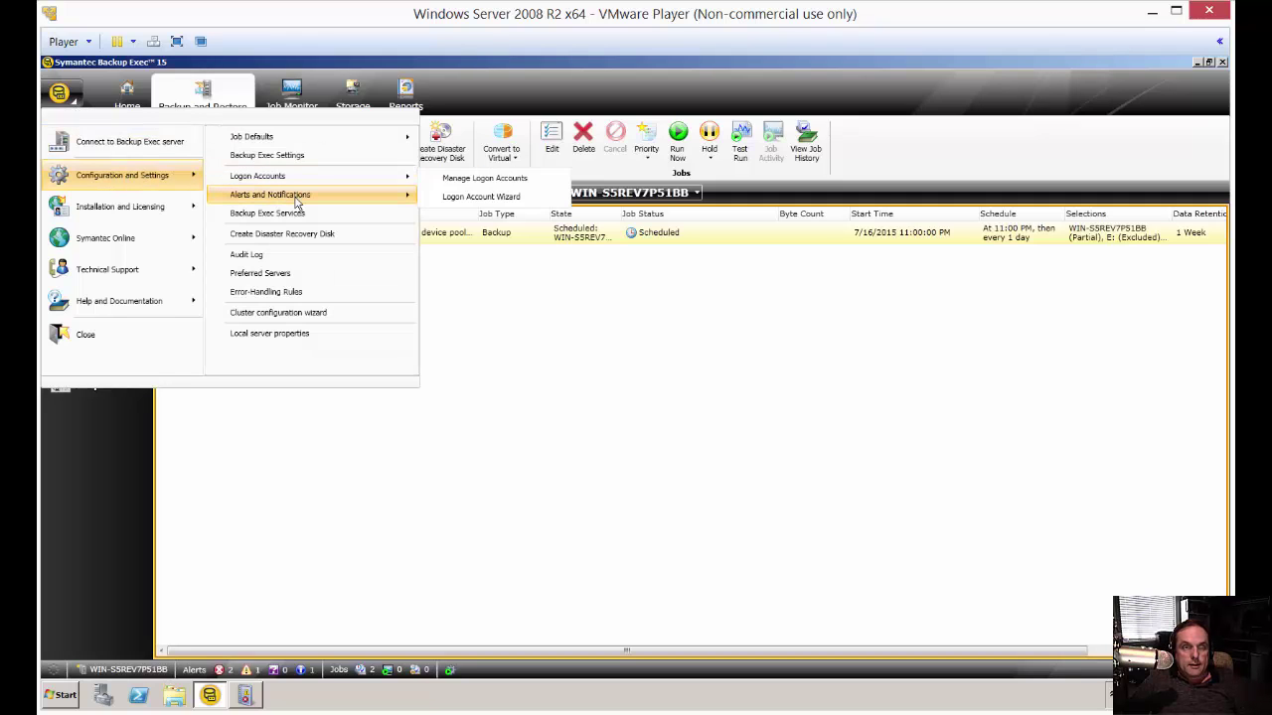
mouse_move(295, 203)
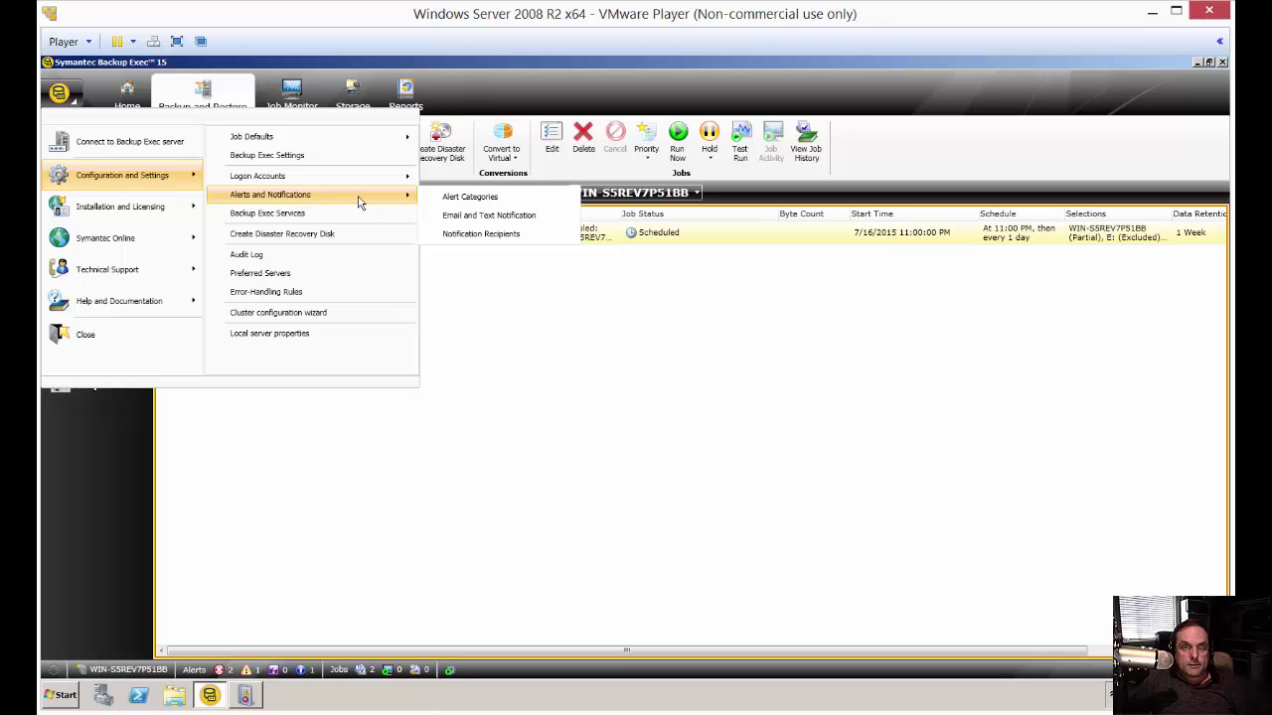
- Open Email and Text Notification and set the email server to mail.test.local, port 25
click(472, 221)
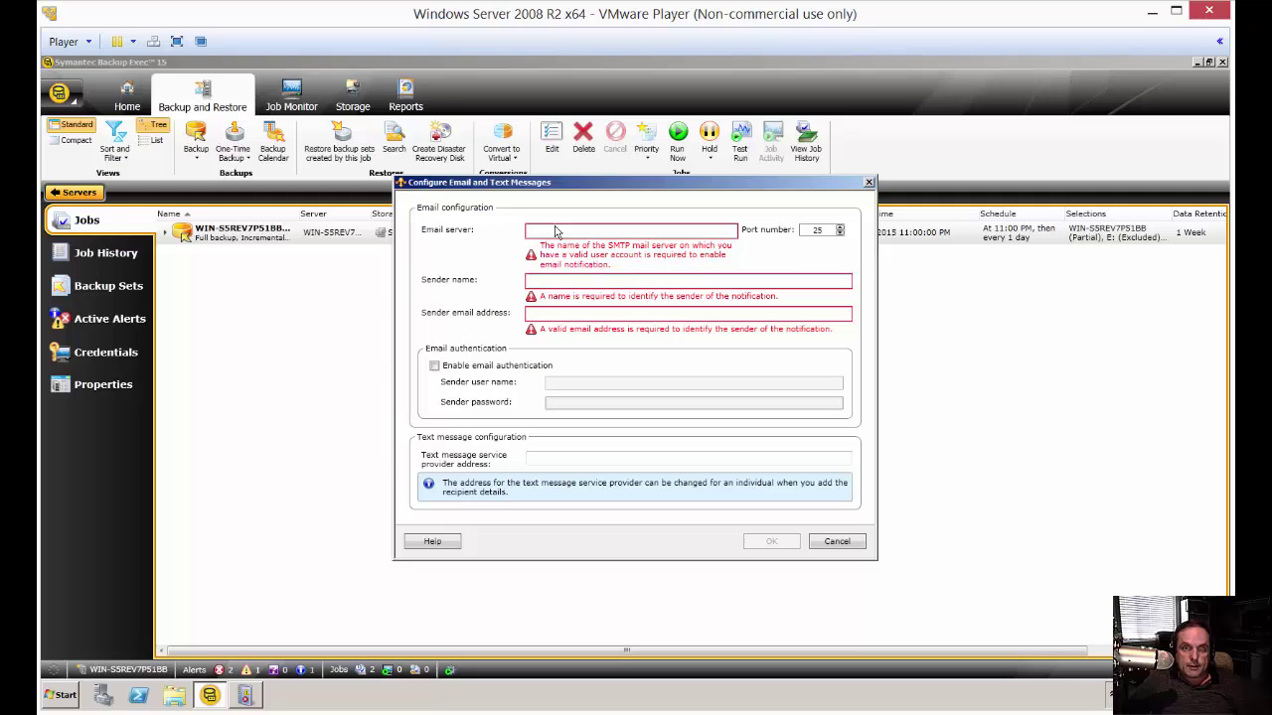
click(581, 235)
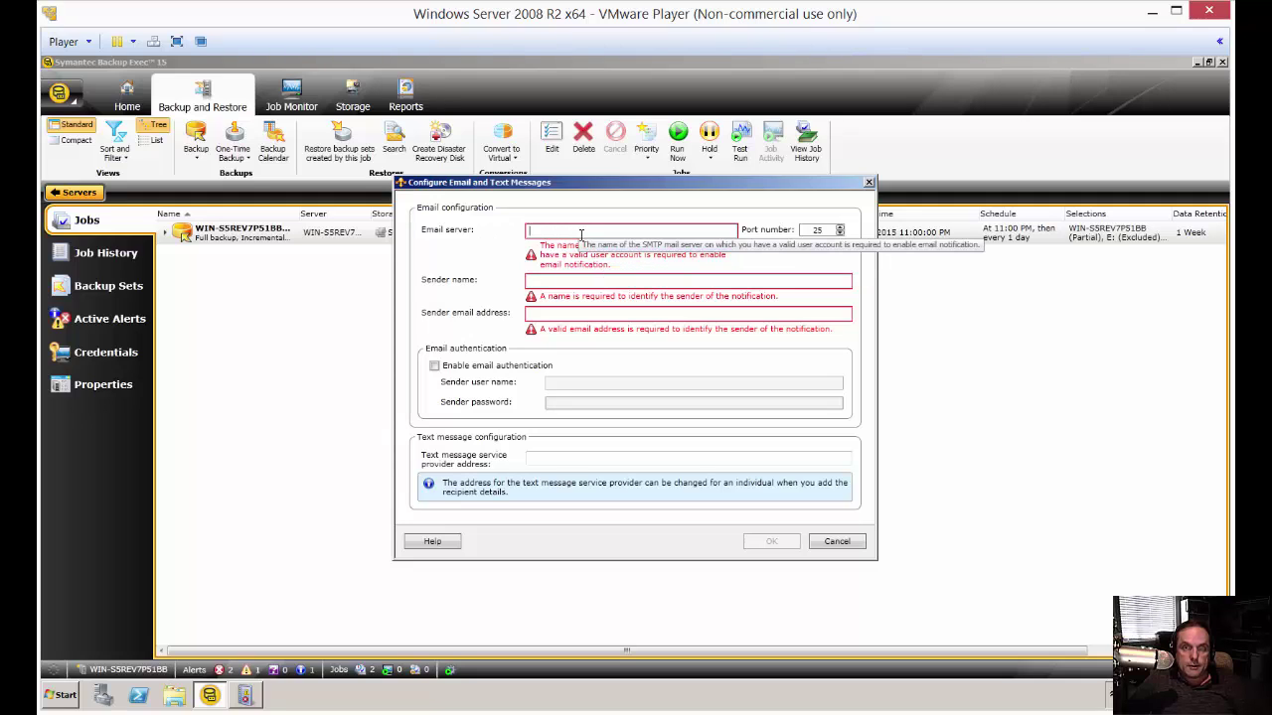
click(807, 231)
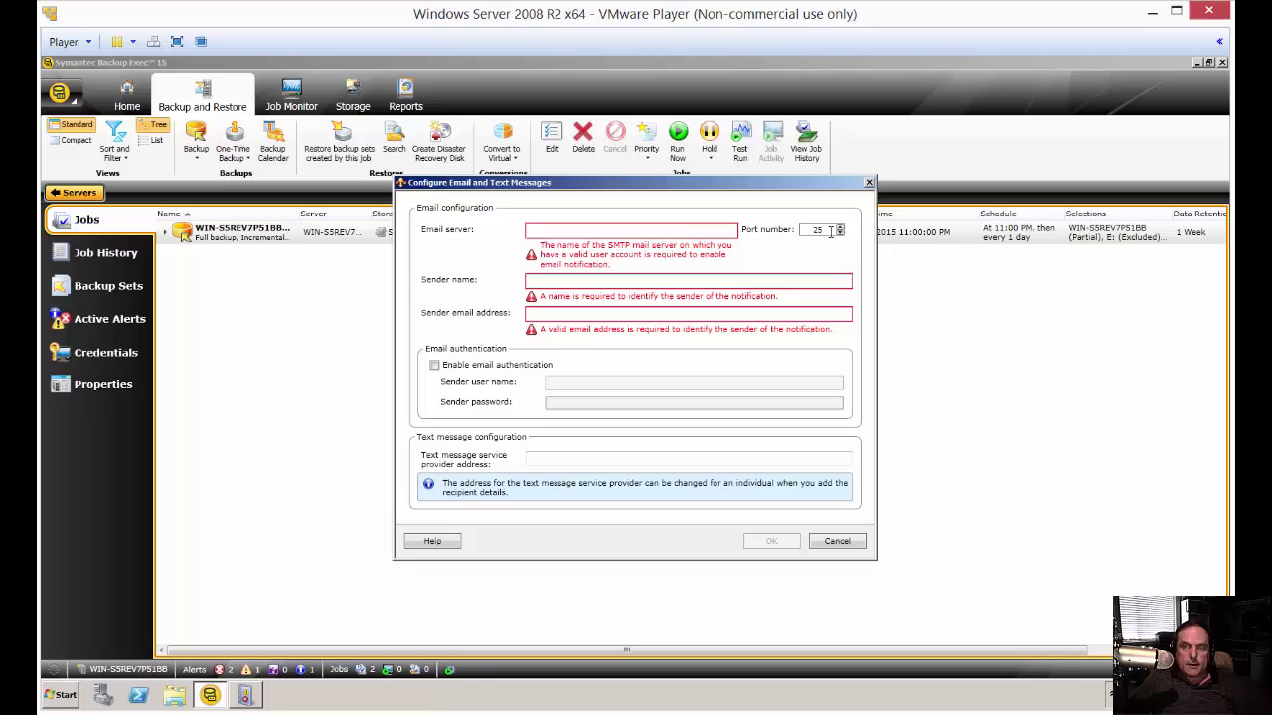
click(532, 230)
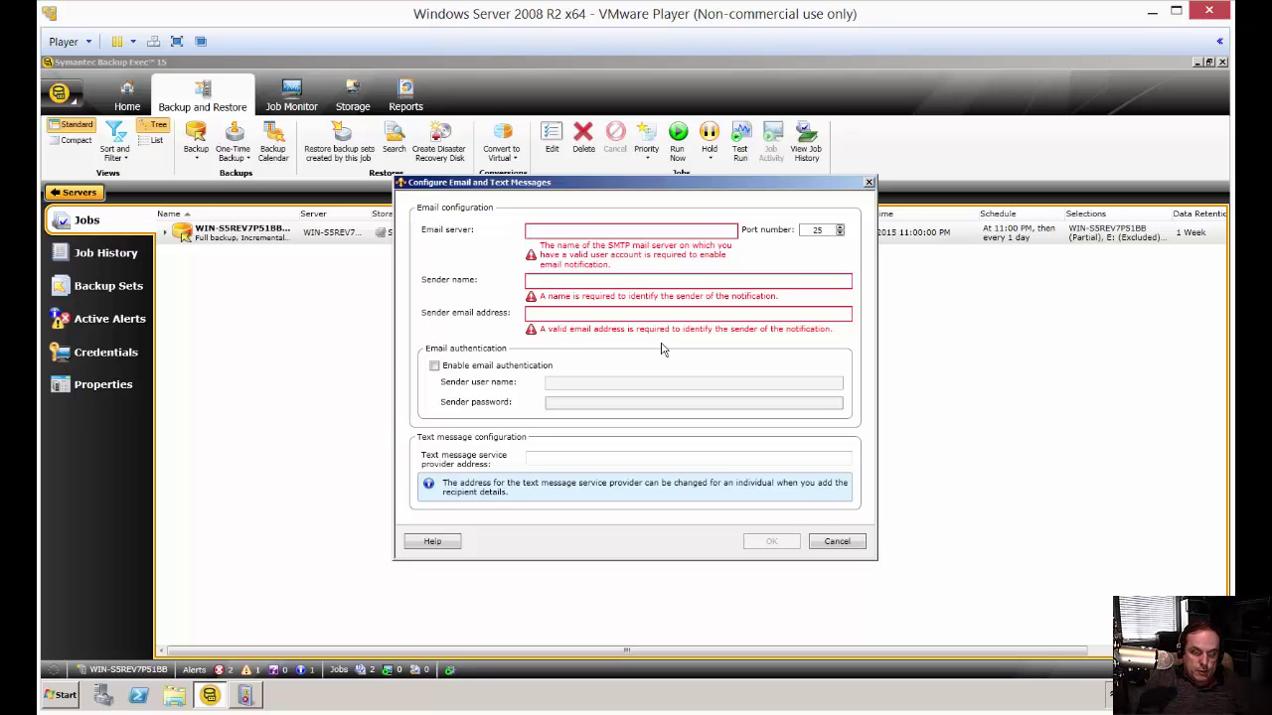
text(mail.test)
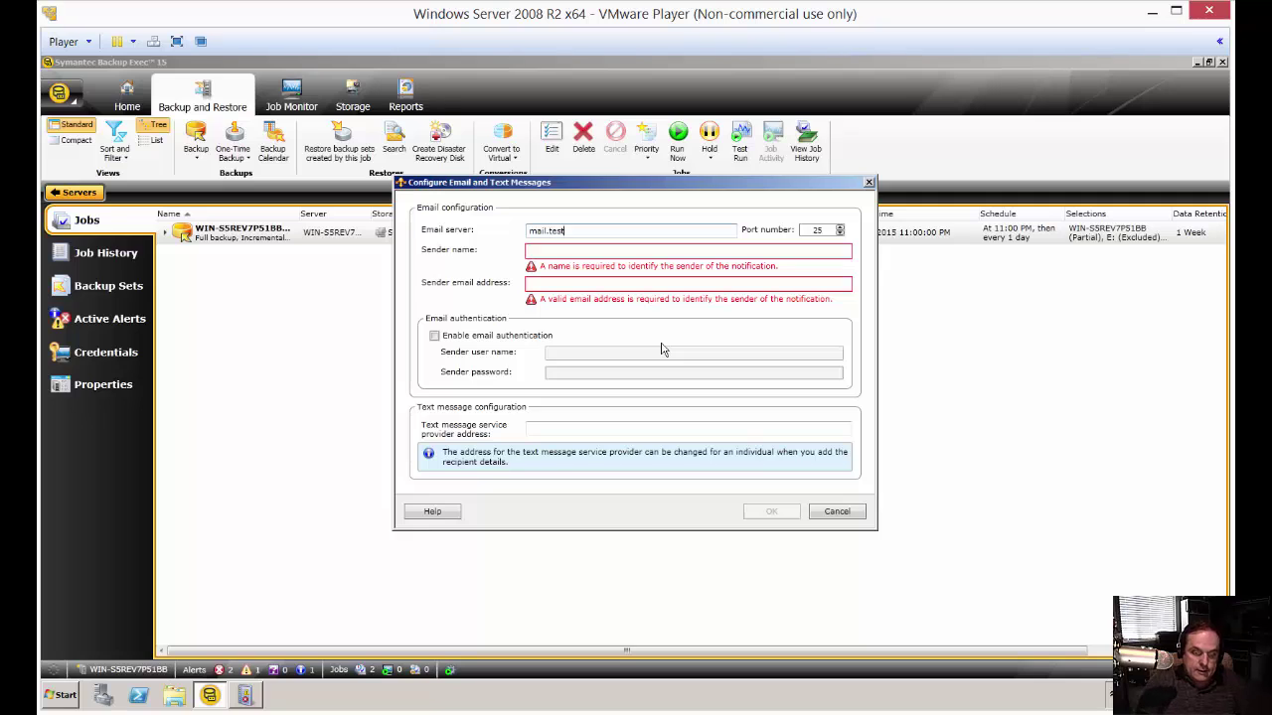
text(.com)
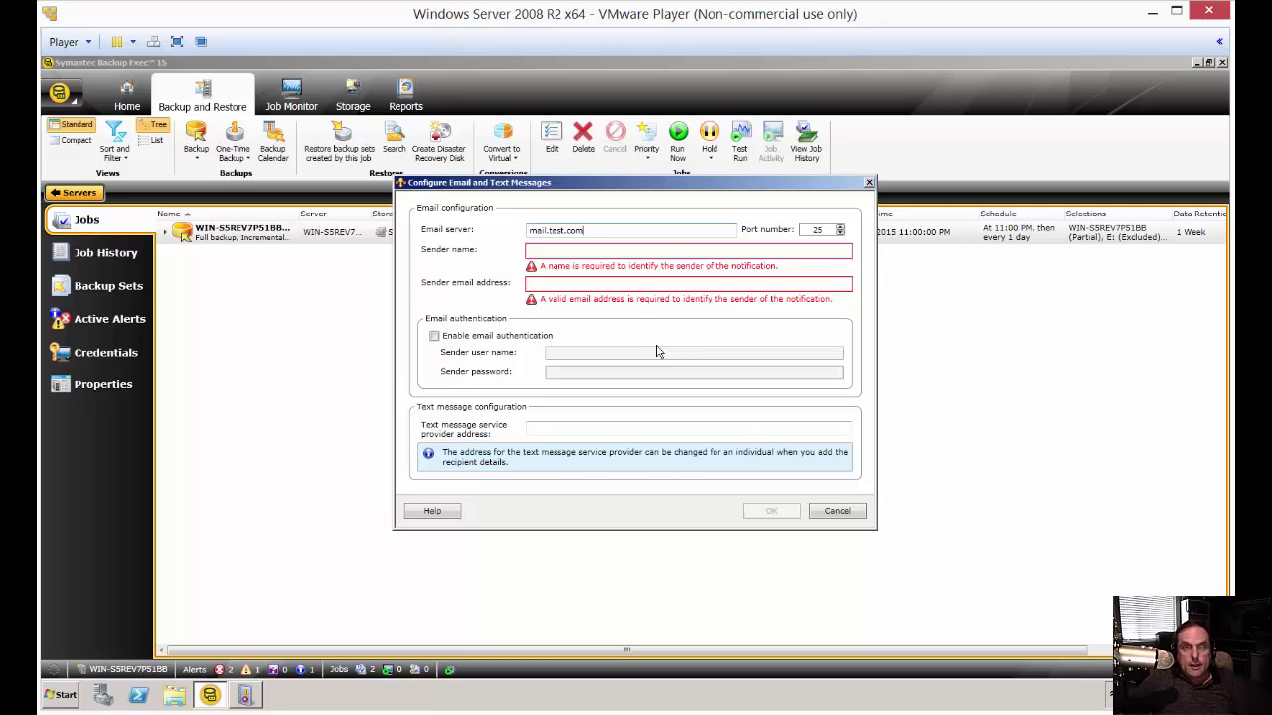
click(593, 253)
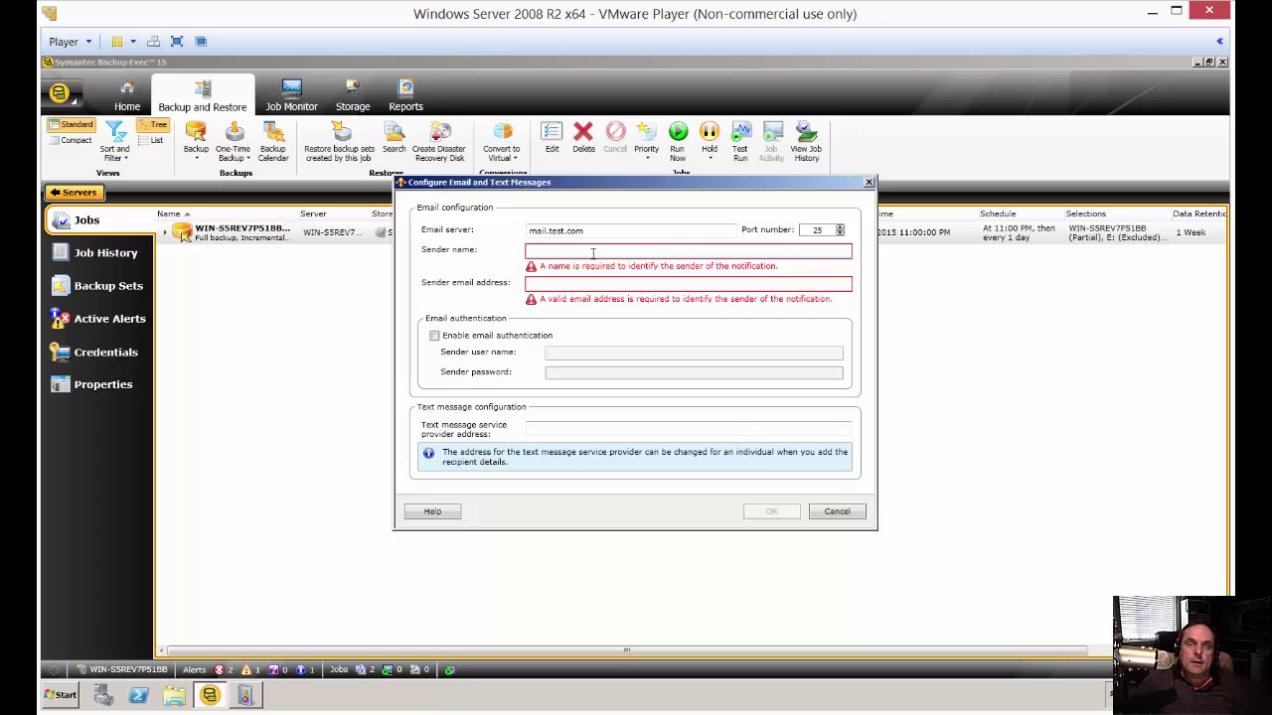
click(611, 233)
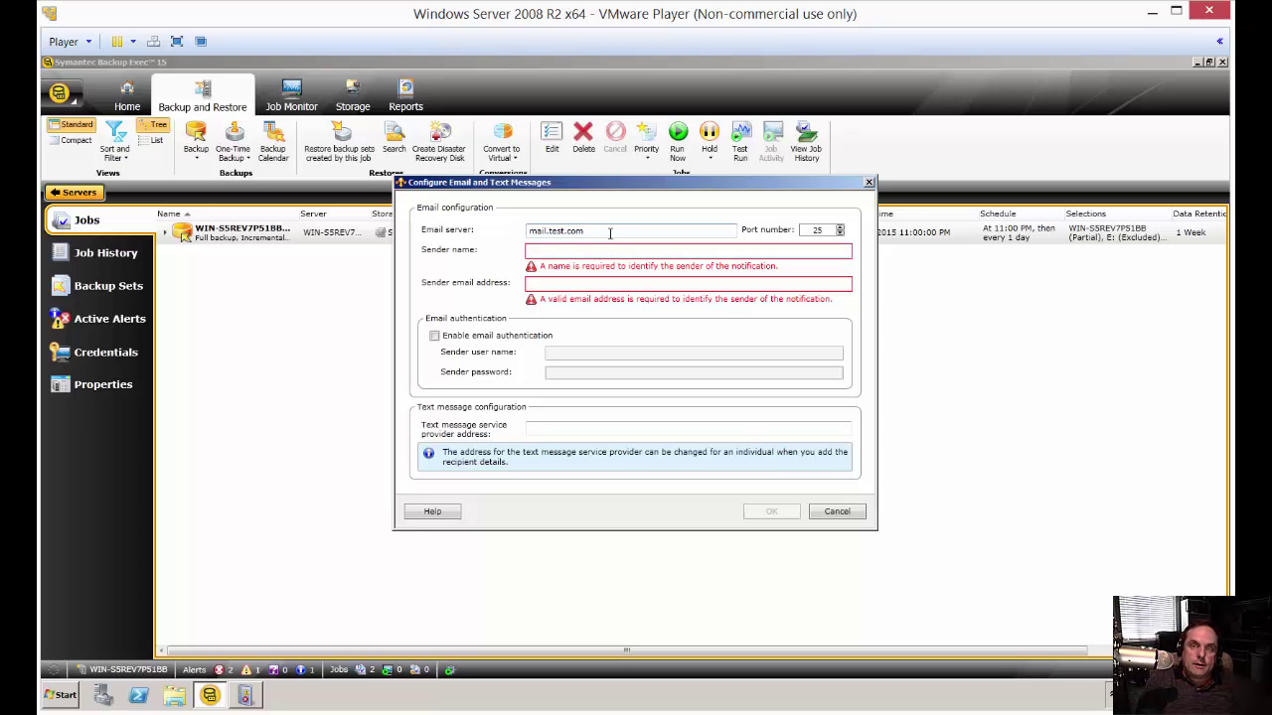
text(mail.test.local)
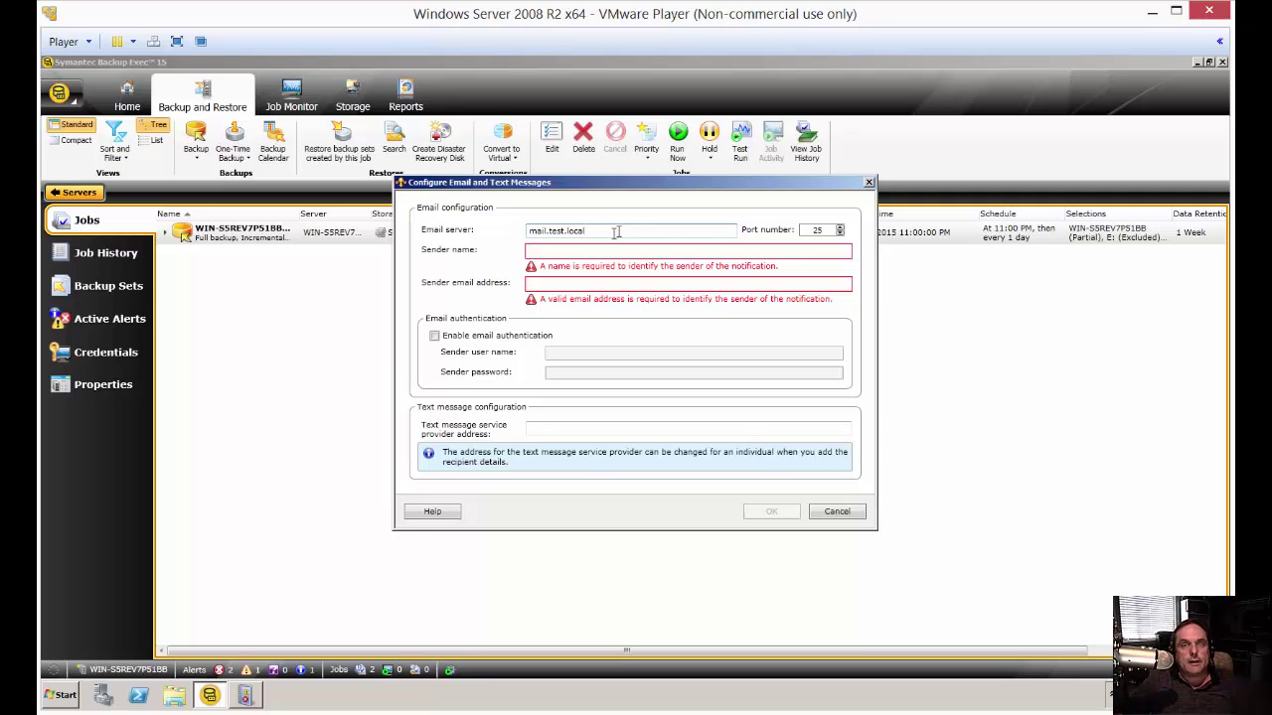
click(601, 254)
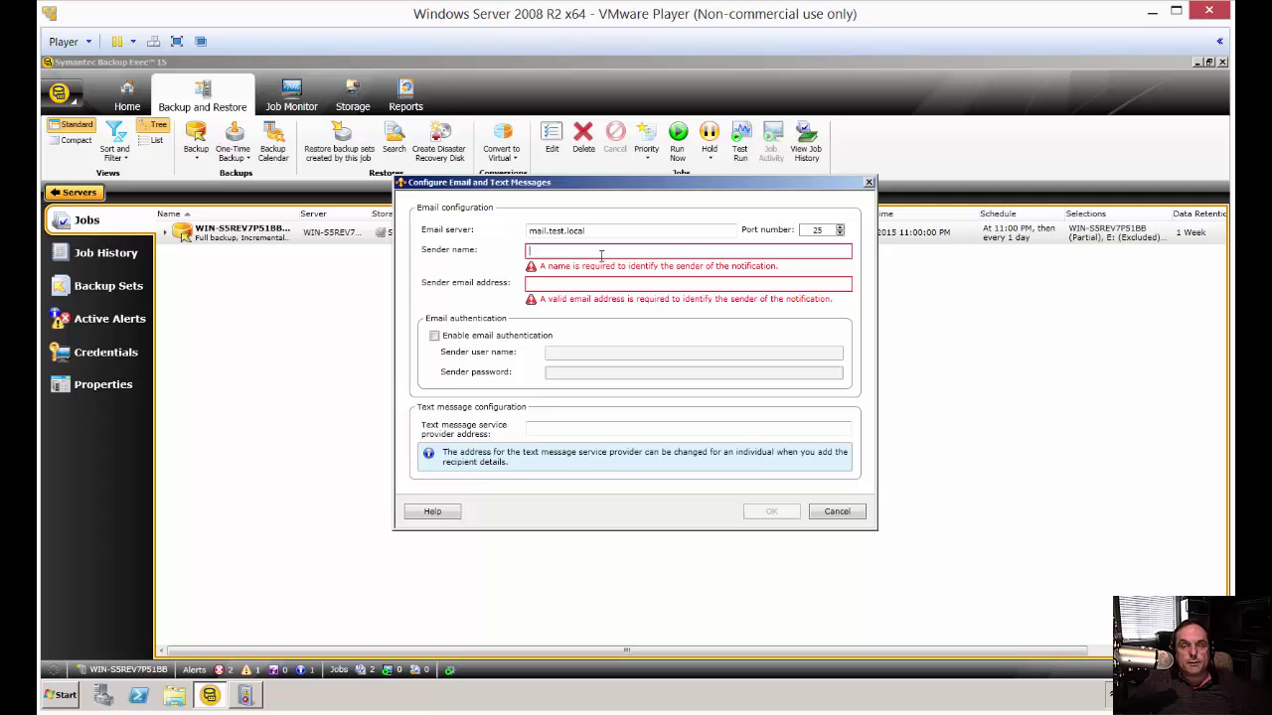
click(617, 231)
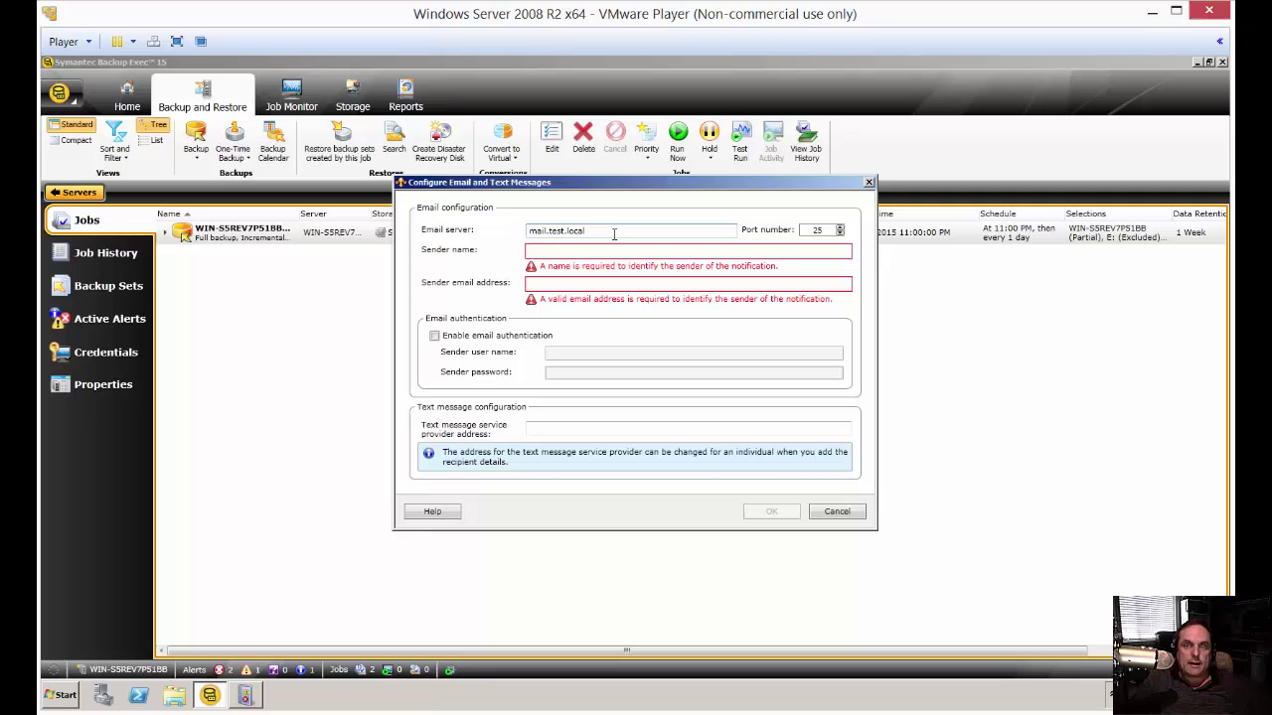
click(599, 254)
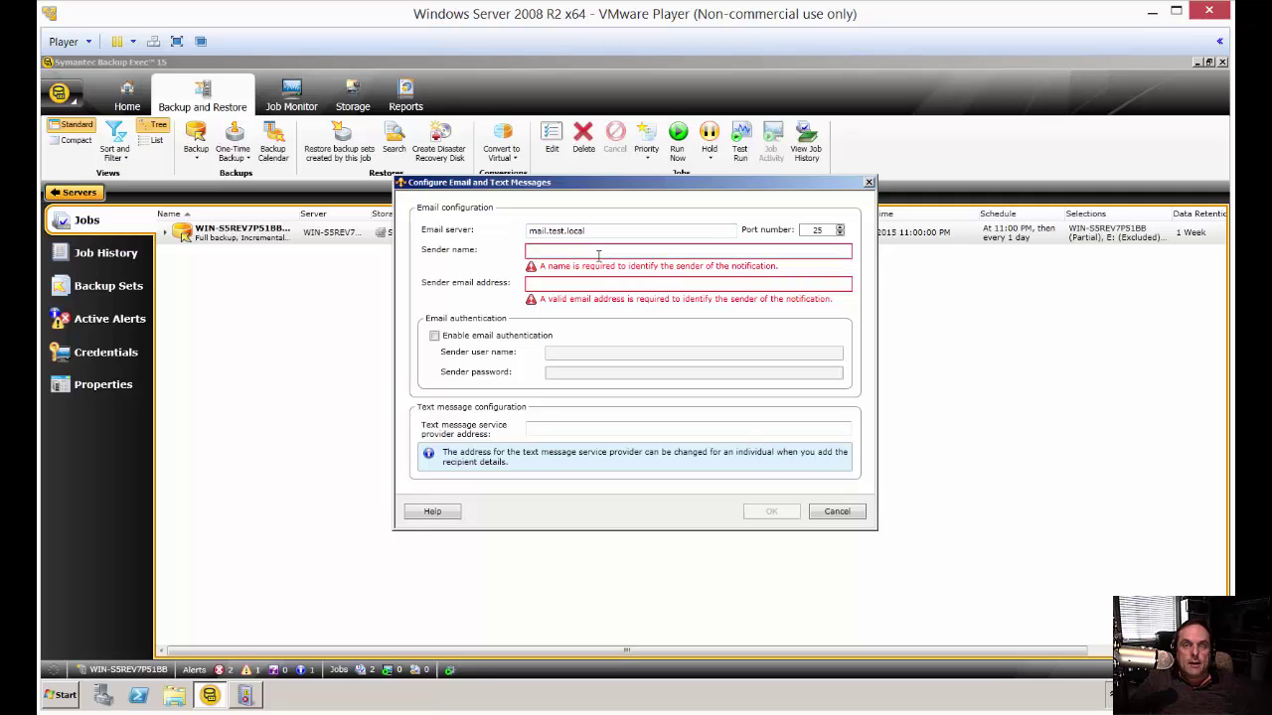
- Enter Administrator as the sender name and fill in the sender email address
text(Ad)
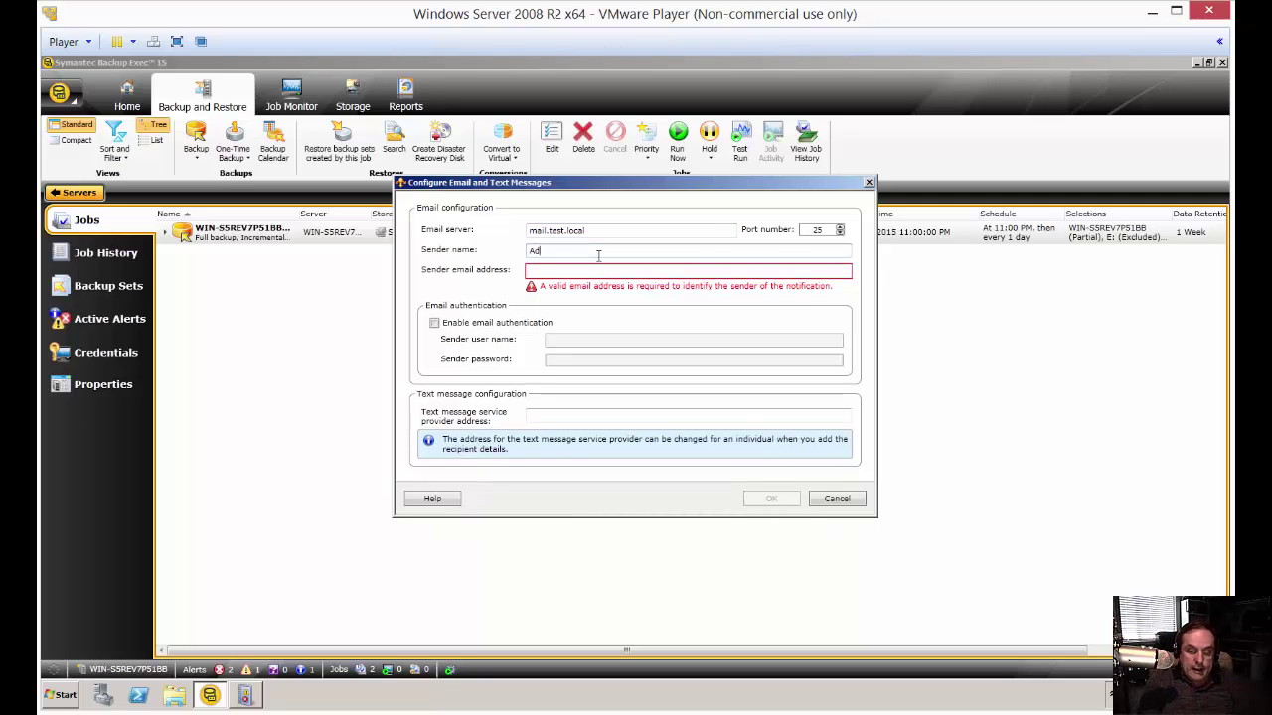
text(min)
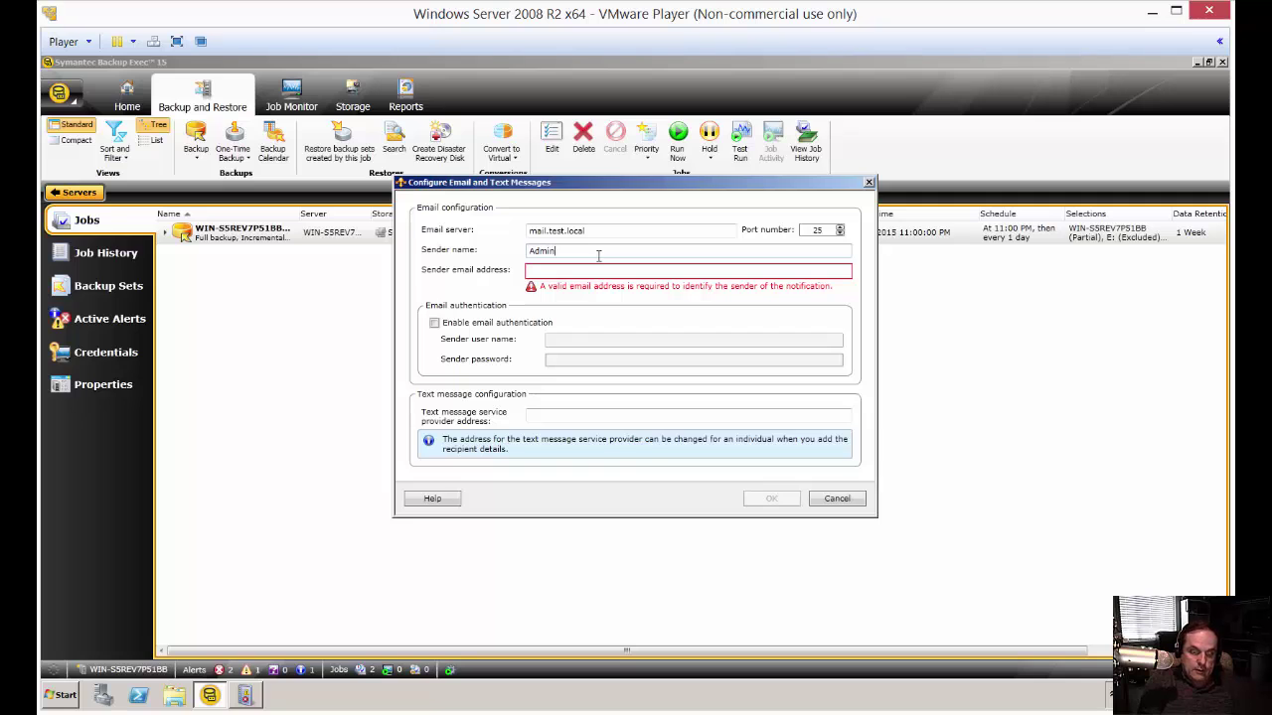
text(istrator)
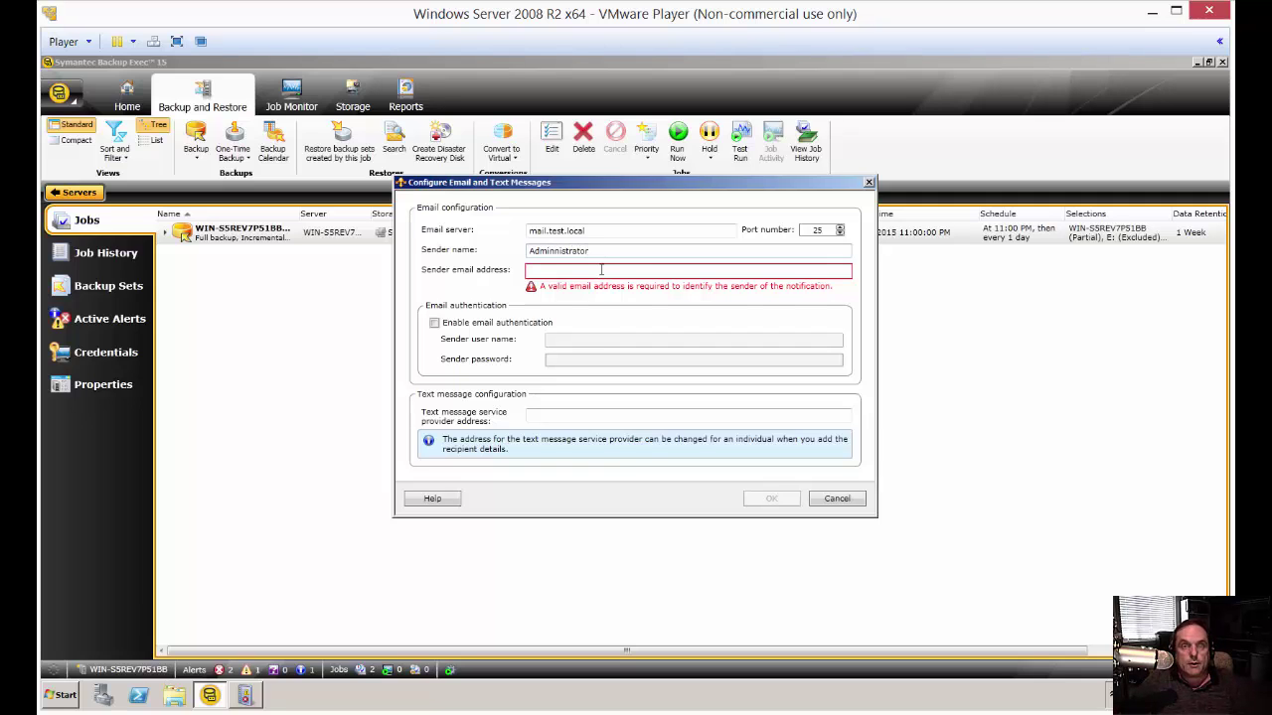
click(555, 274)
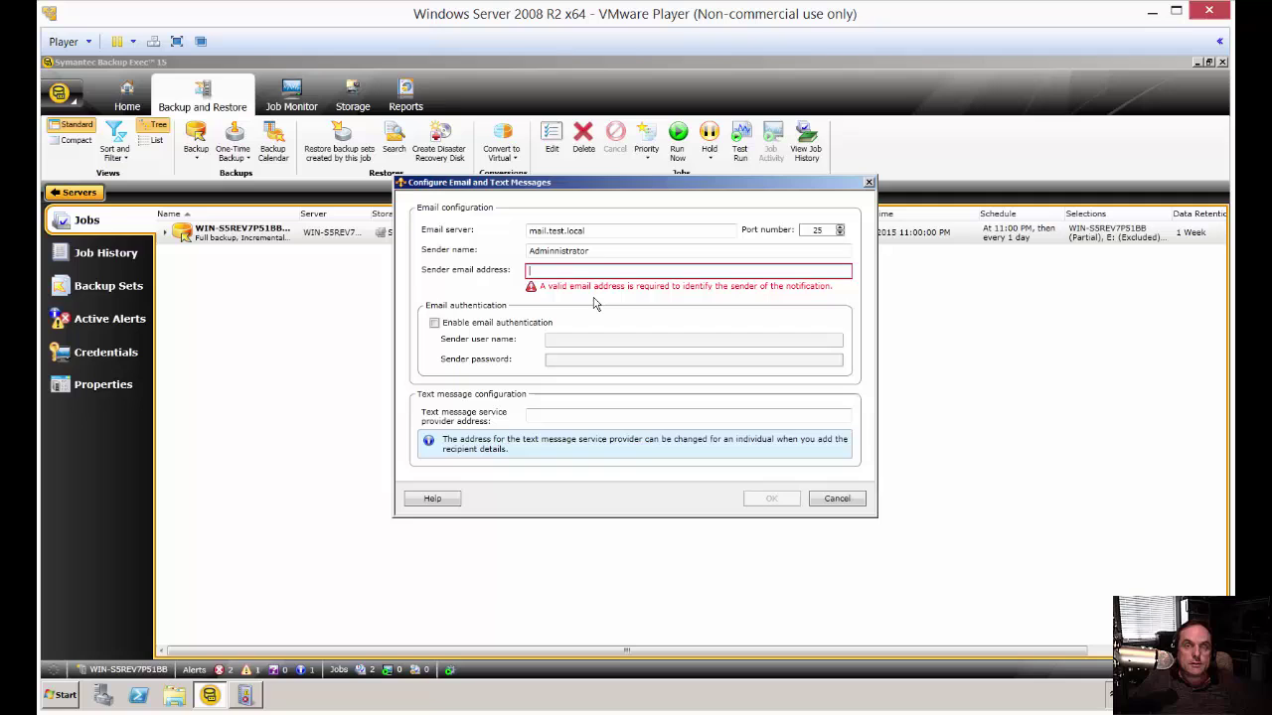
text(administrator@)
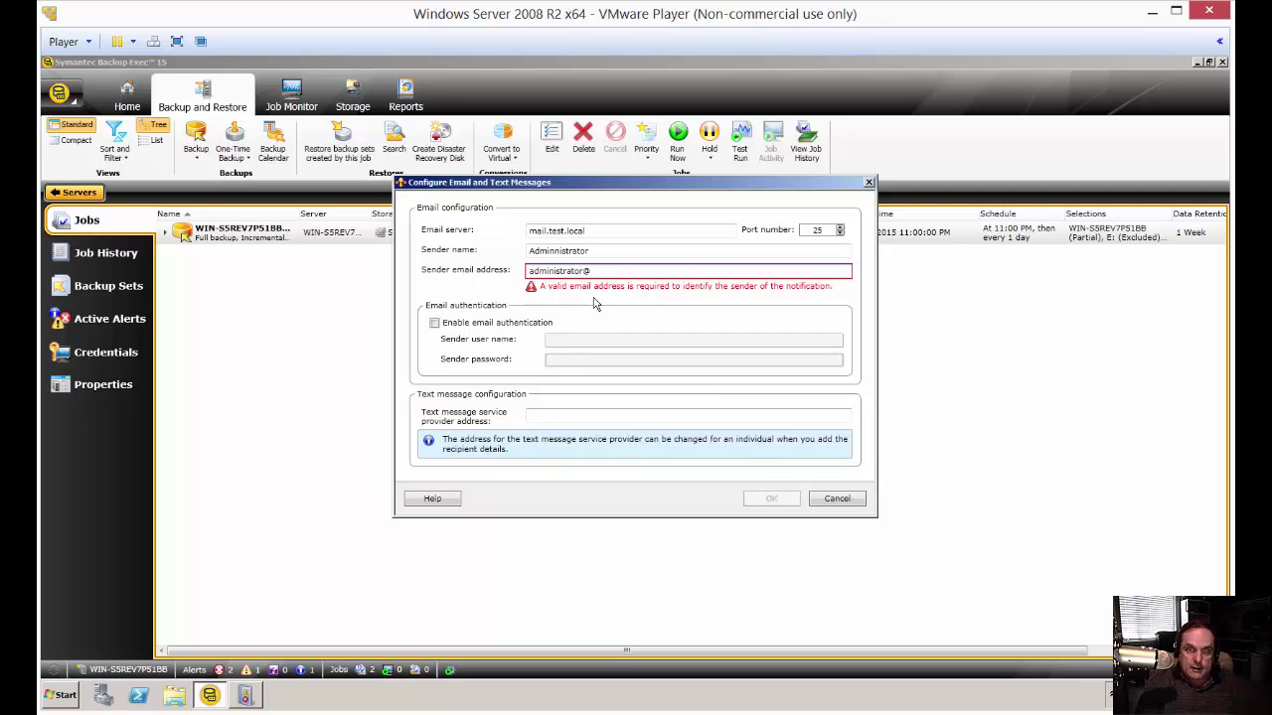
text(test.com)
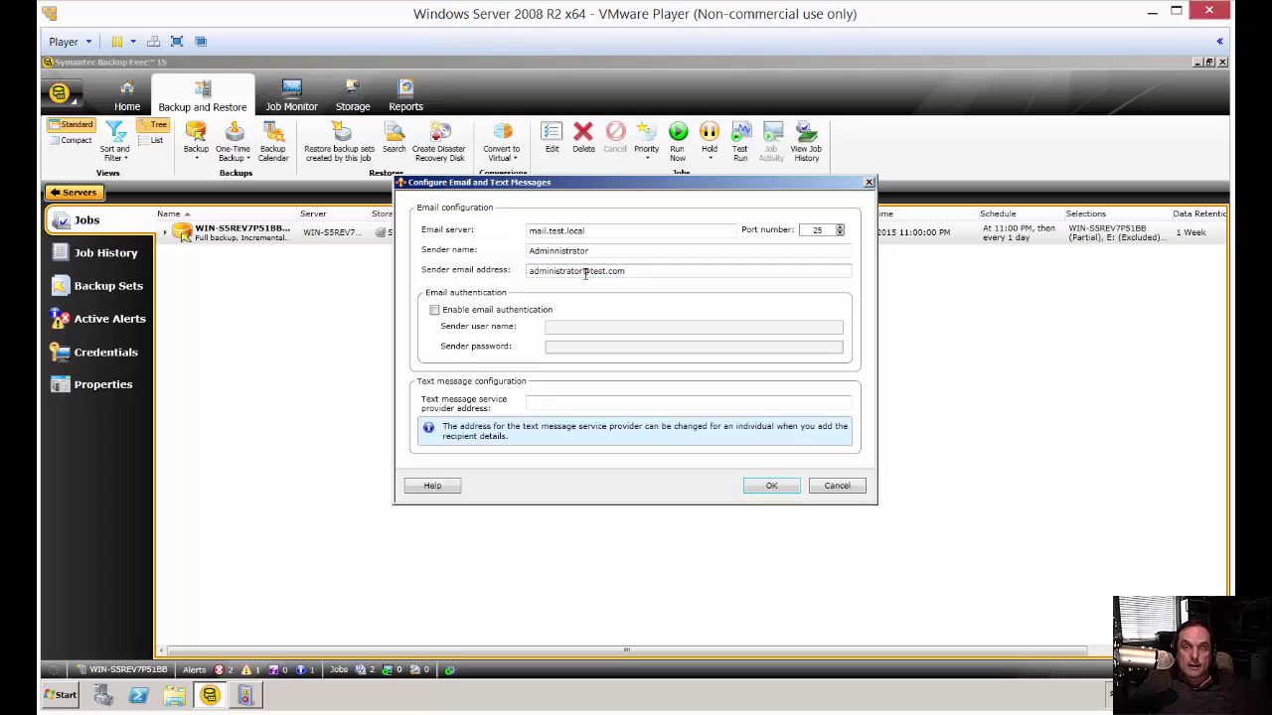
double_click(584, 274)
click(646, 272)
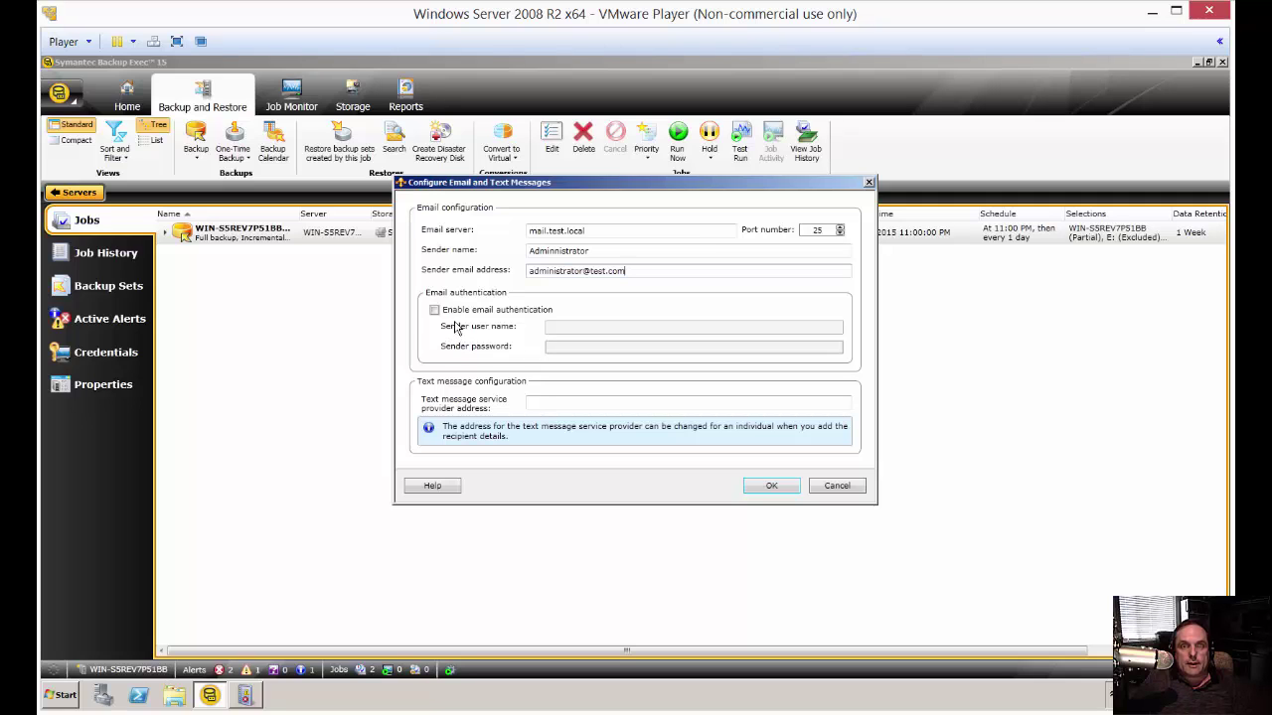
- Enable email authentication, enter the sender user name, and confirm the dialog
click(434, 310)
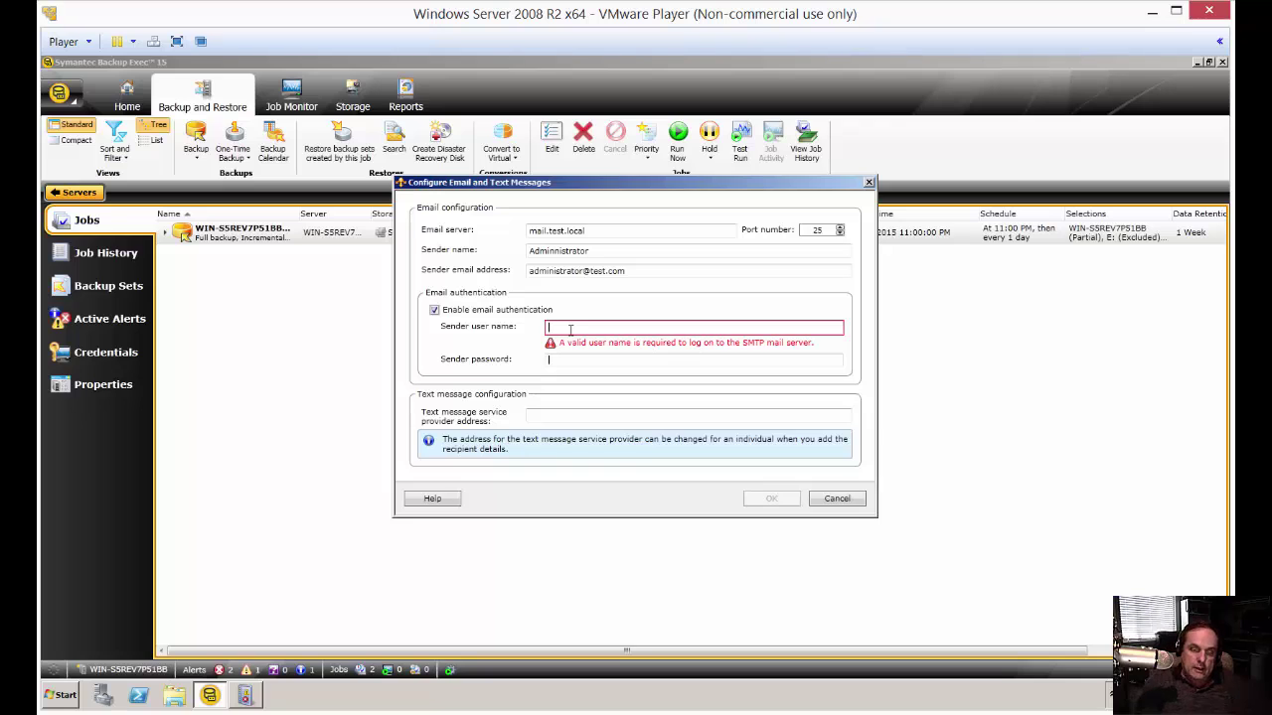
text(adminis)
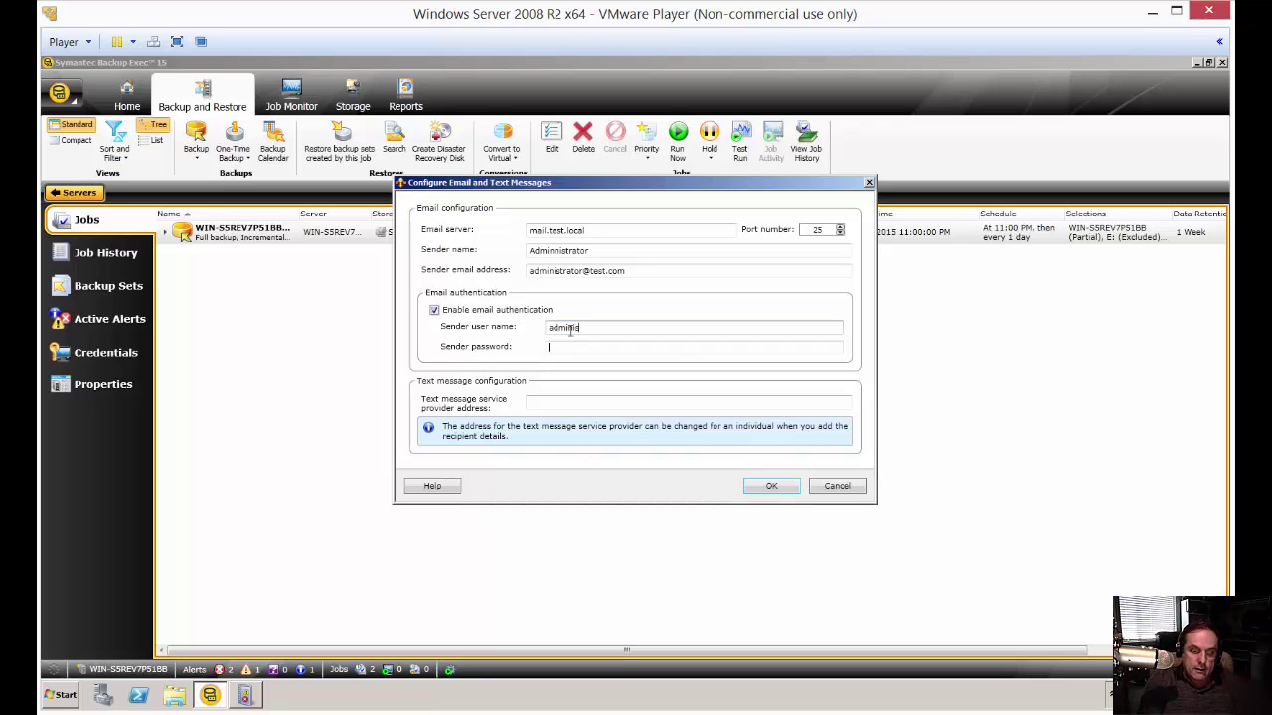
text(trator@)
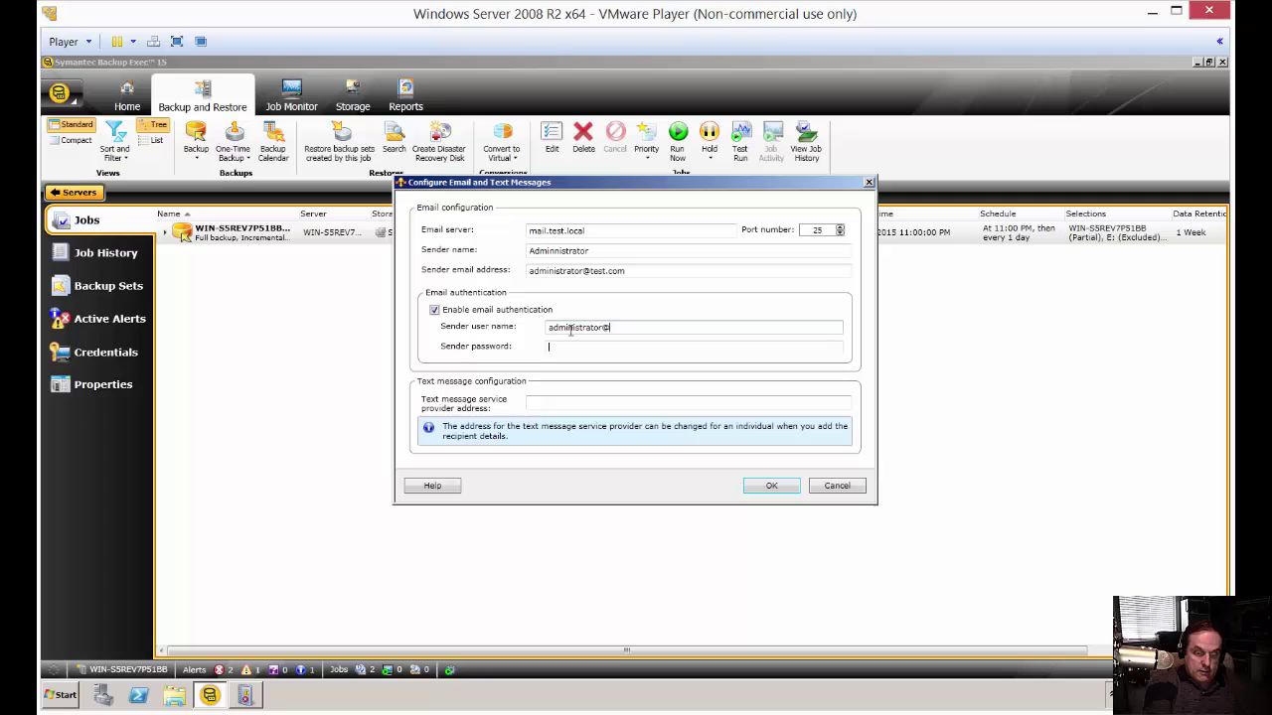
text(test.com)
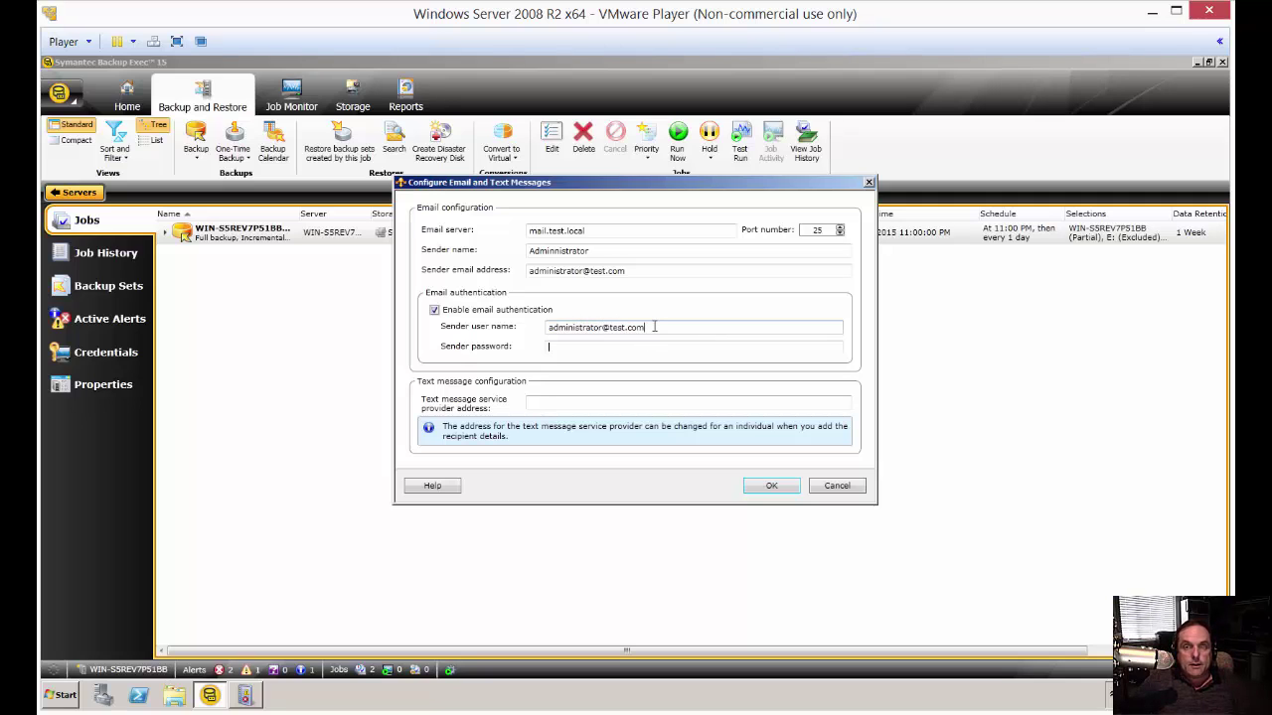
key(BackSpace)
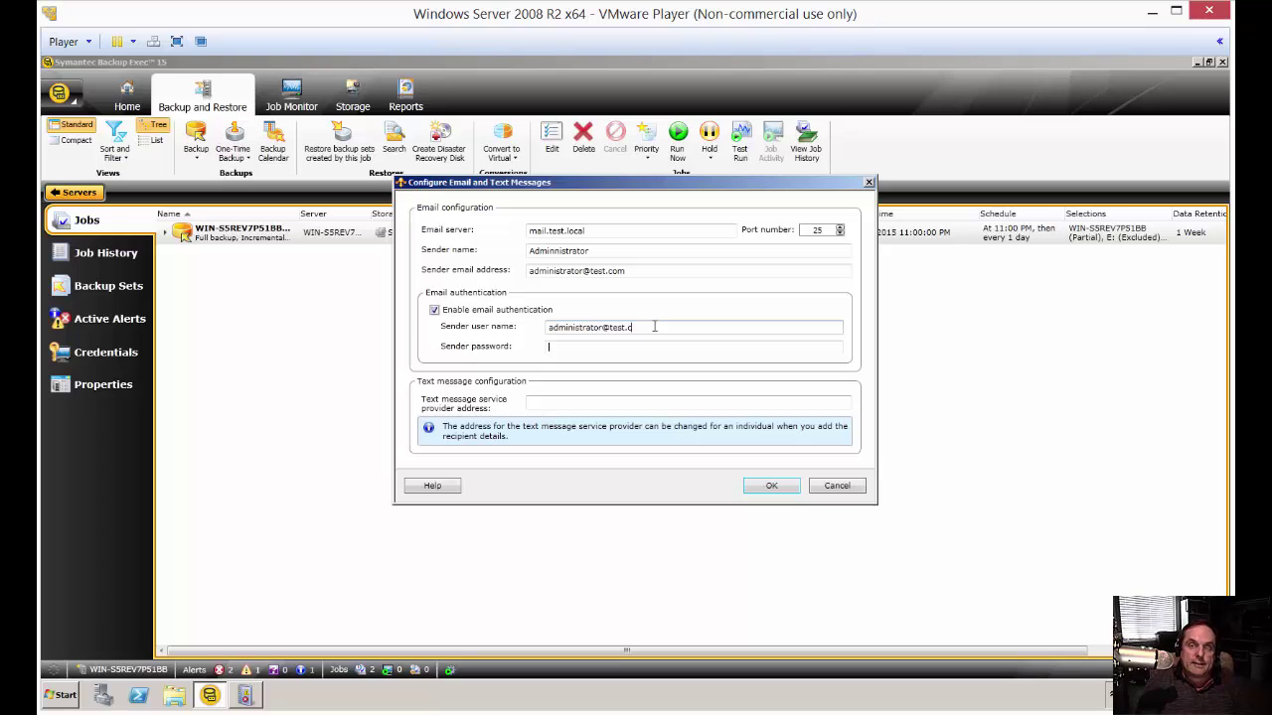
key(BackSpace)
key(BackSpace)
key(BackSpace)
key(BackSpace)
key(BackSpace)
key(BackSpace)
key(BackSpace)
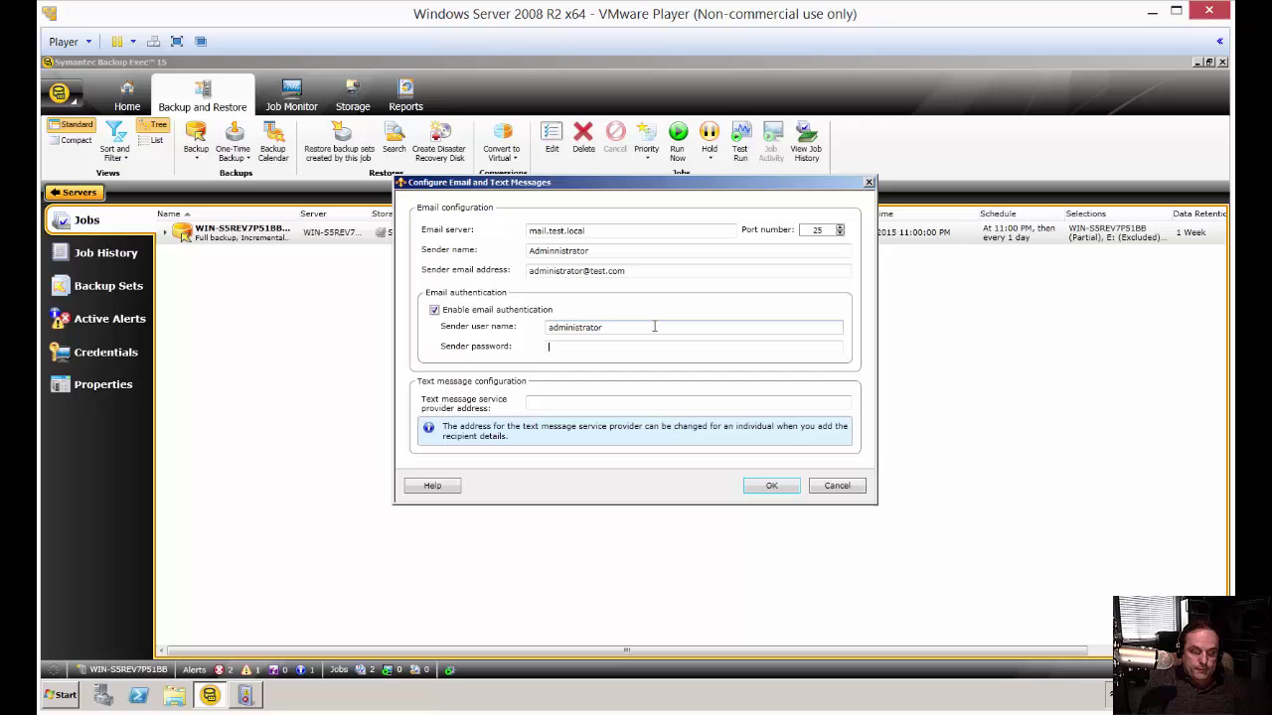
text(hosted)
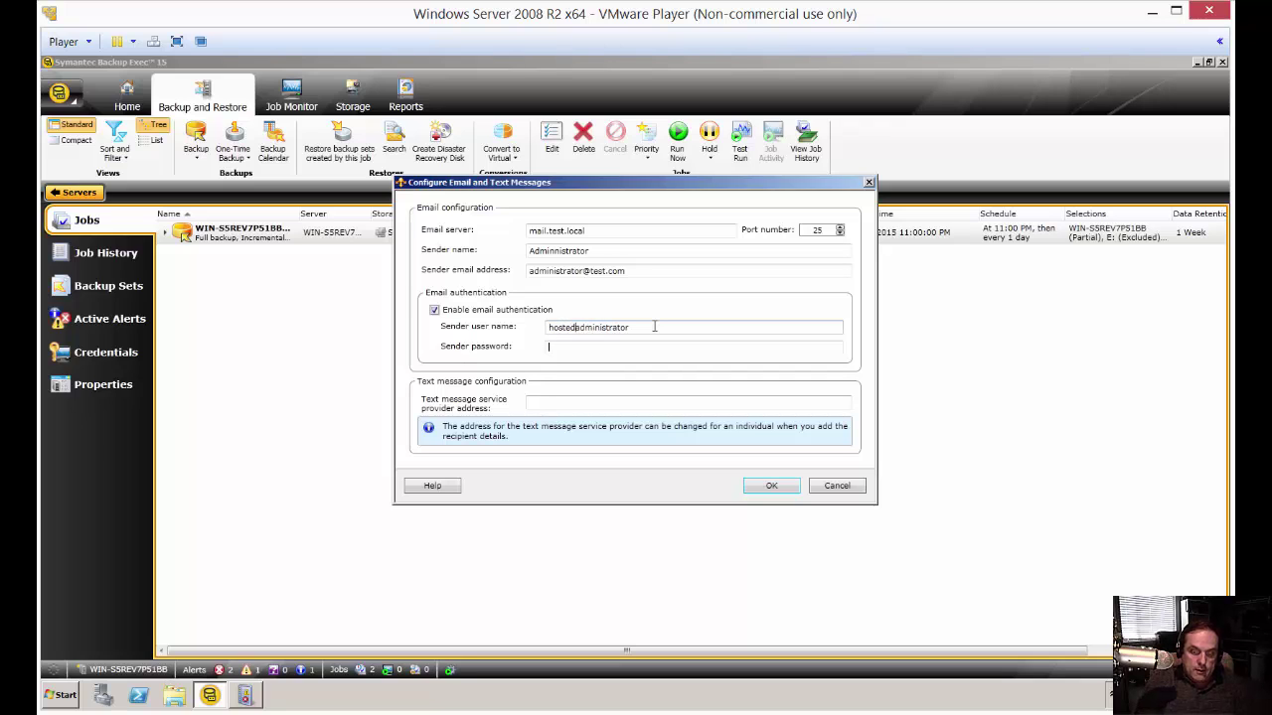
key(Return)
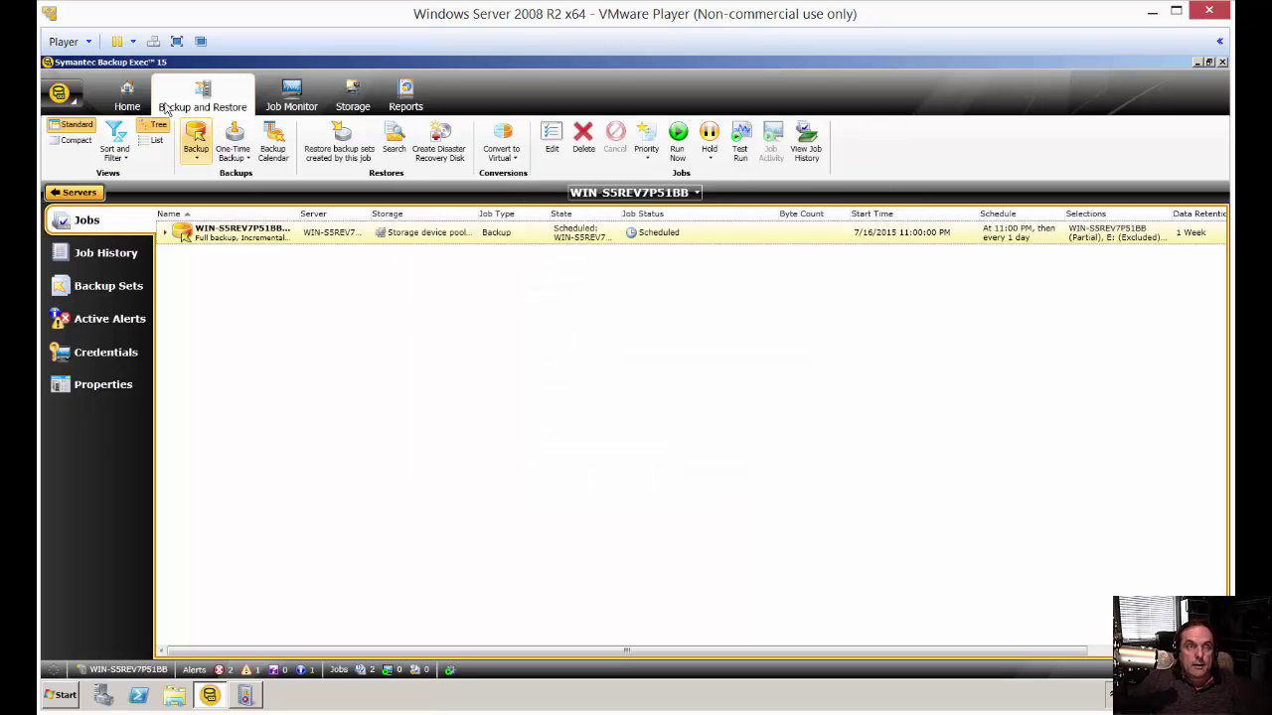
- Reopen the email settings, enter the sender account password, and save with OK
click(60, 94)
mouse_move(137, 217)
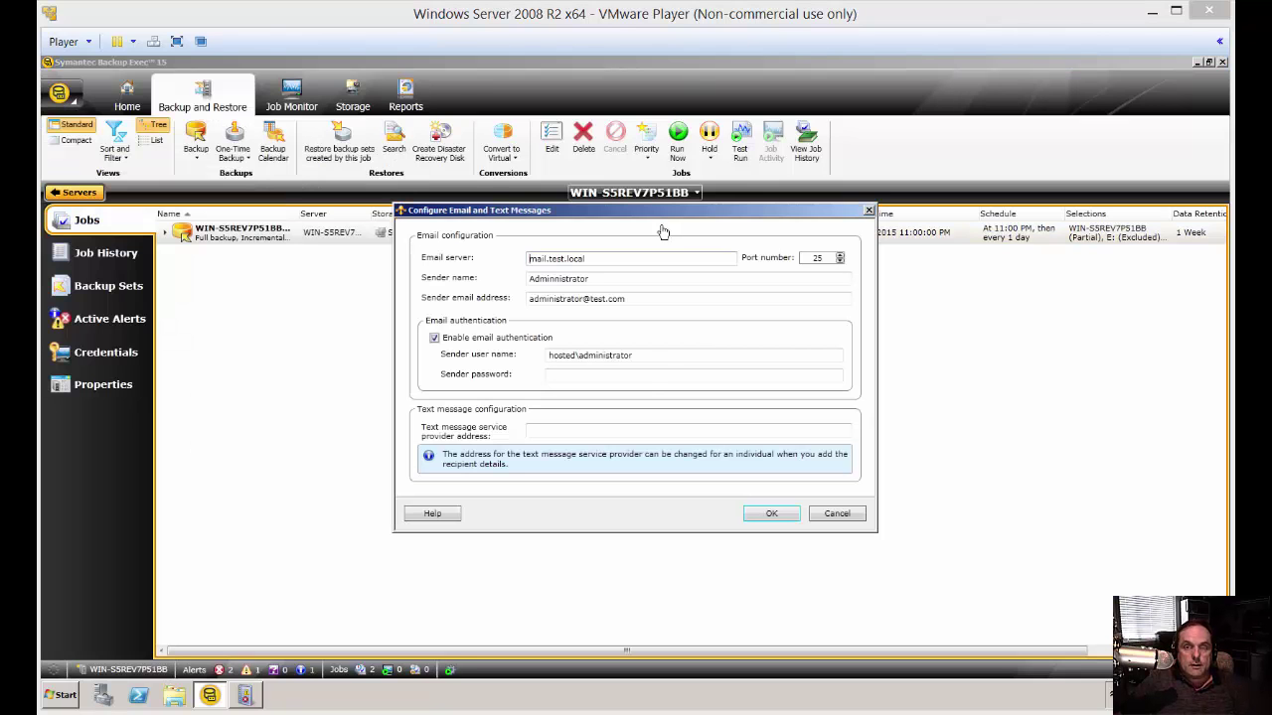
click(641, 374)
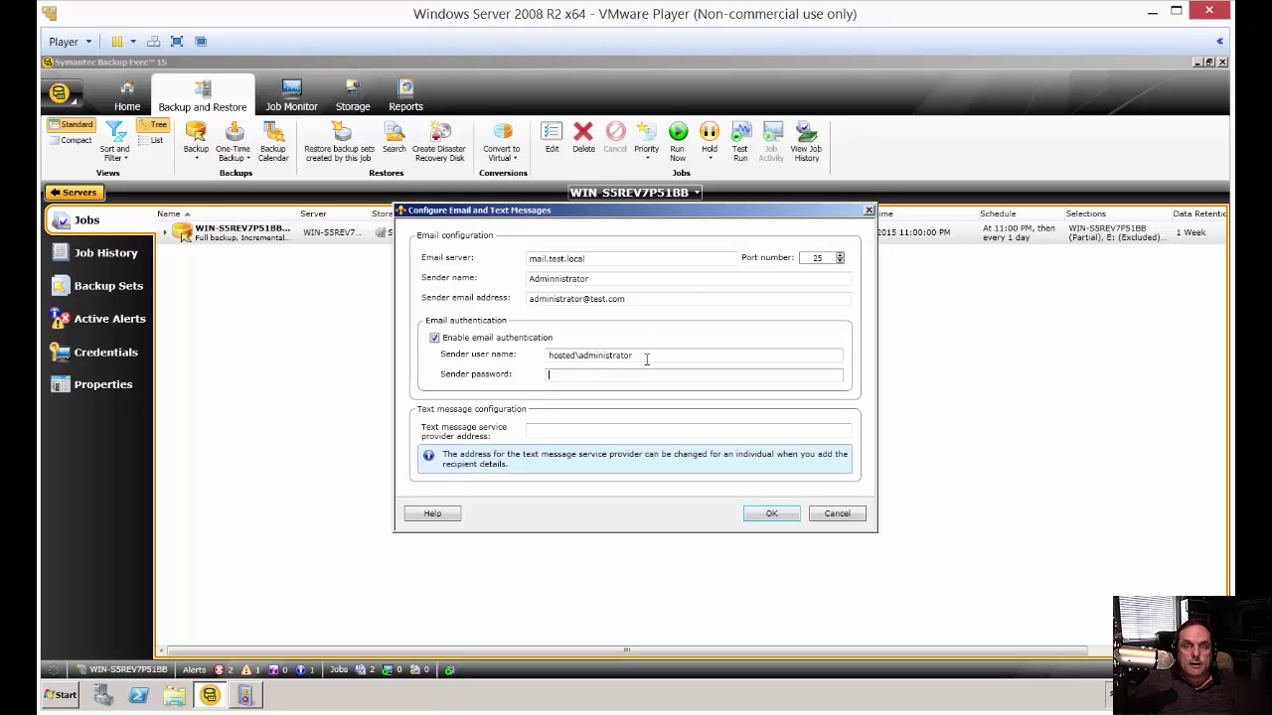
click(647, 360)
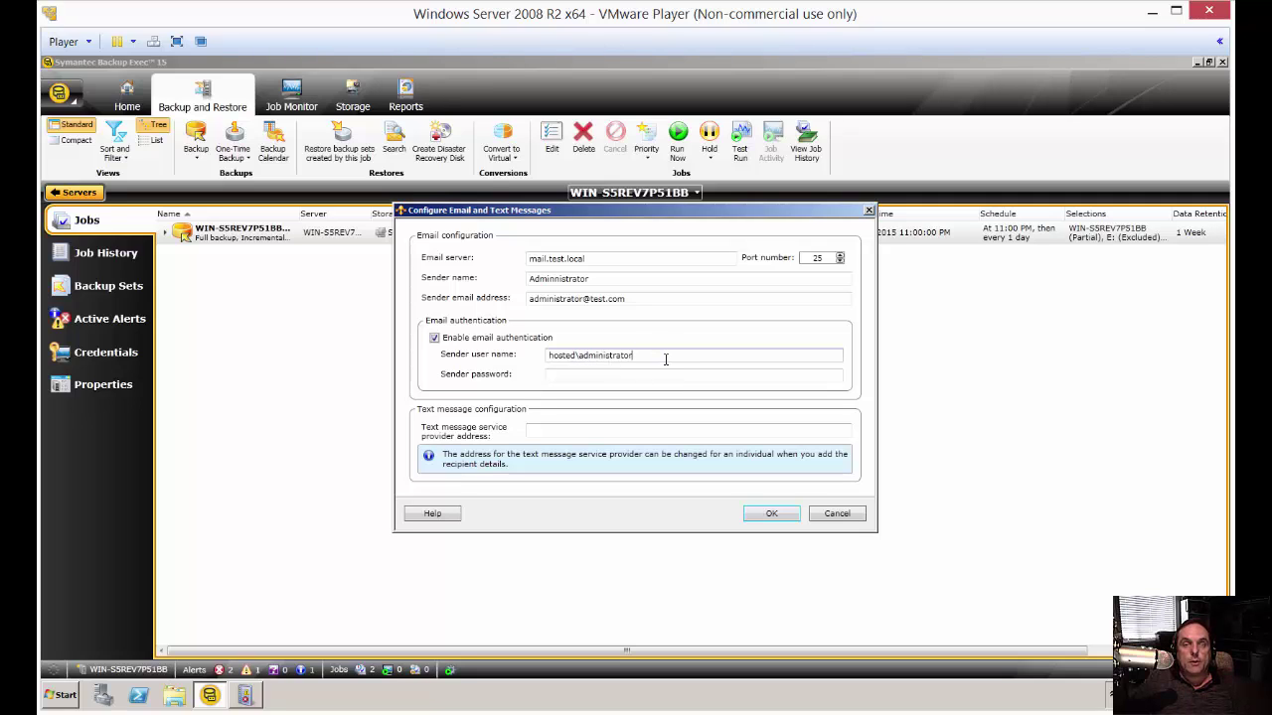
click(567, 375)
text(*************)
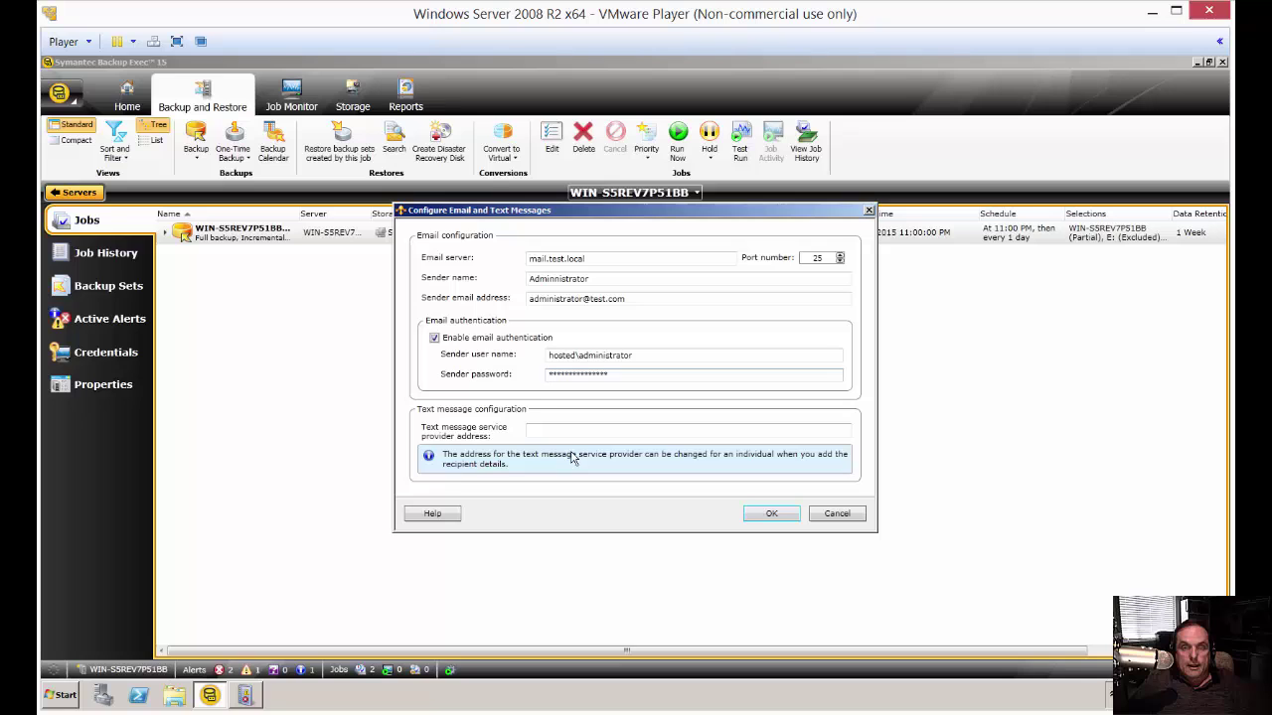
click(767, 514)
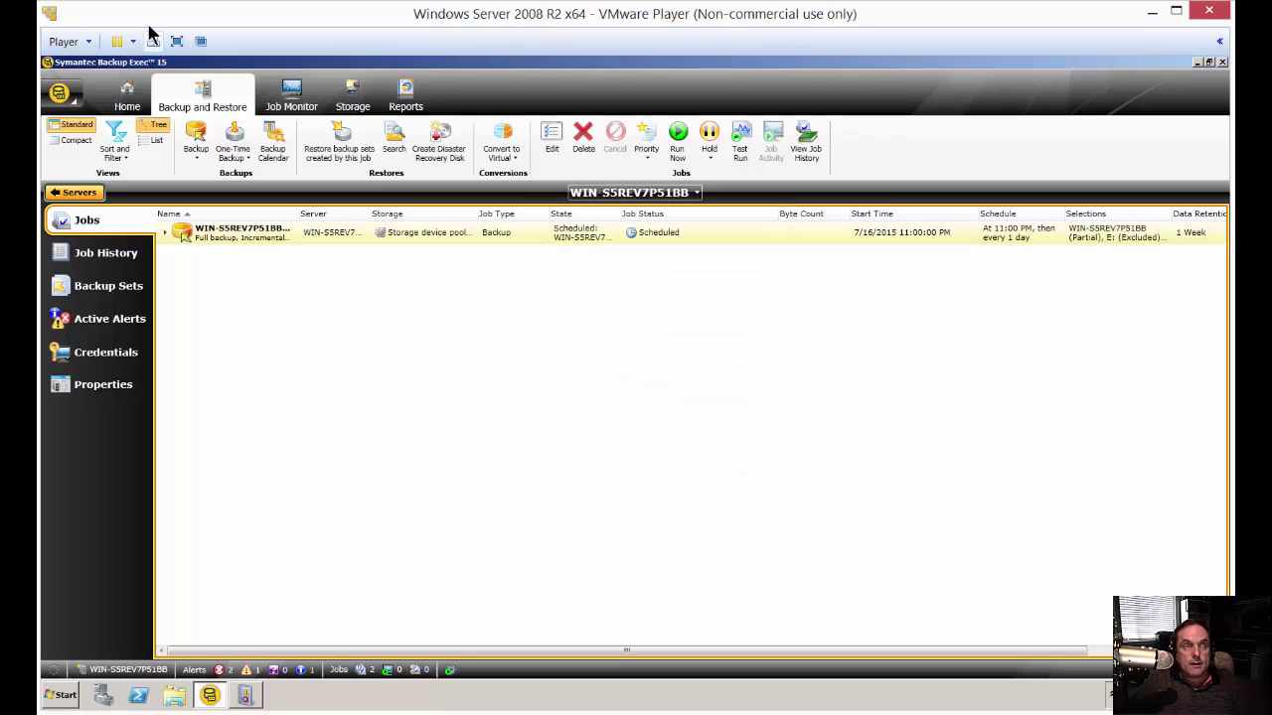
click(85, 82)
mouse_move(115, 174)
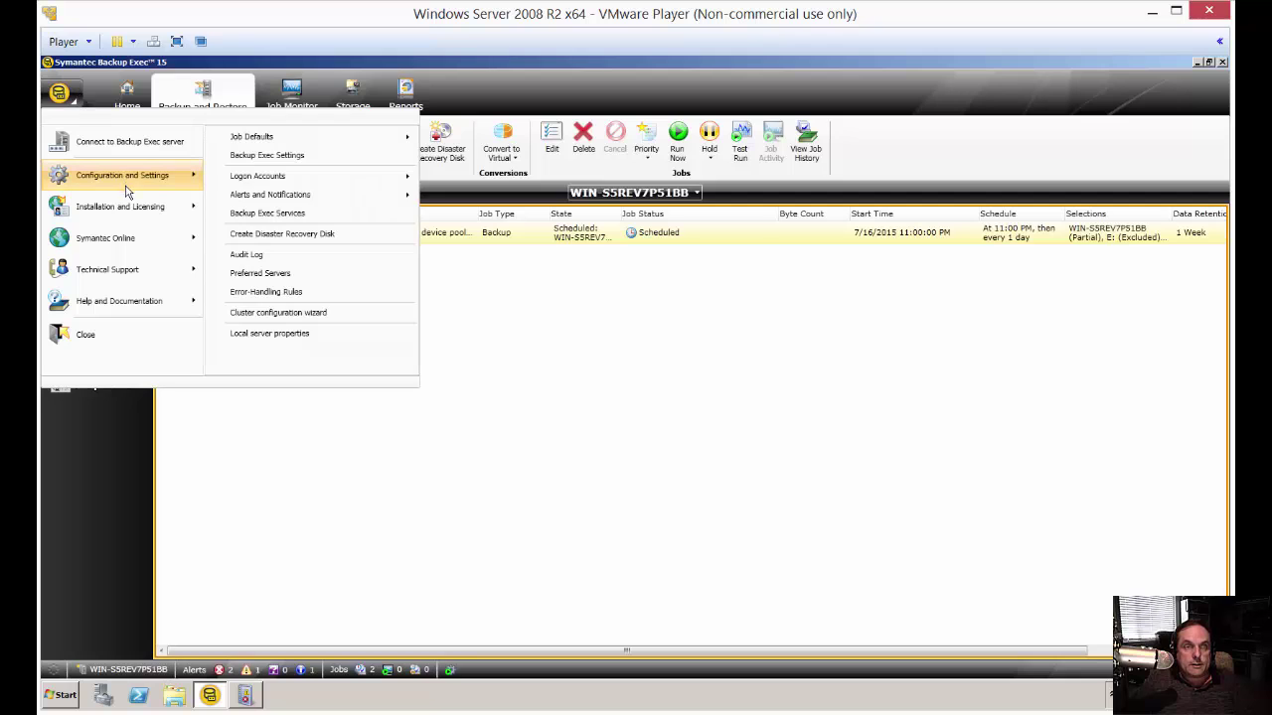
mouse_move(310, 195)
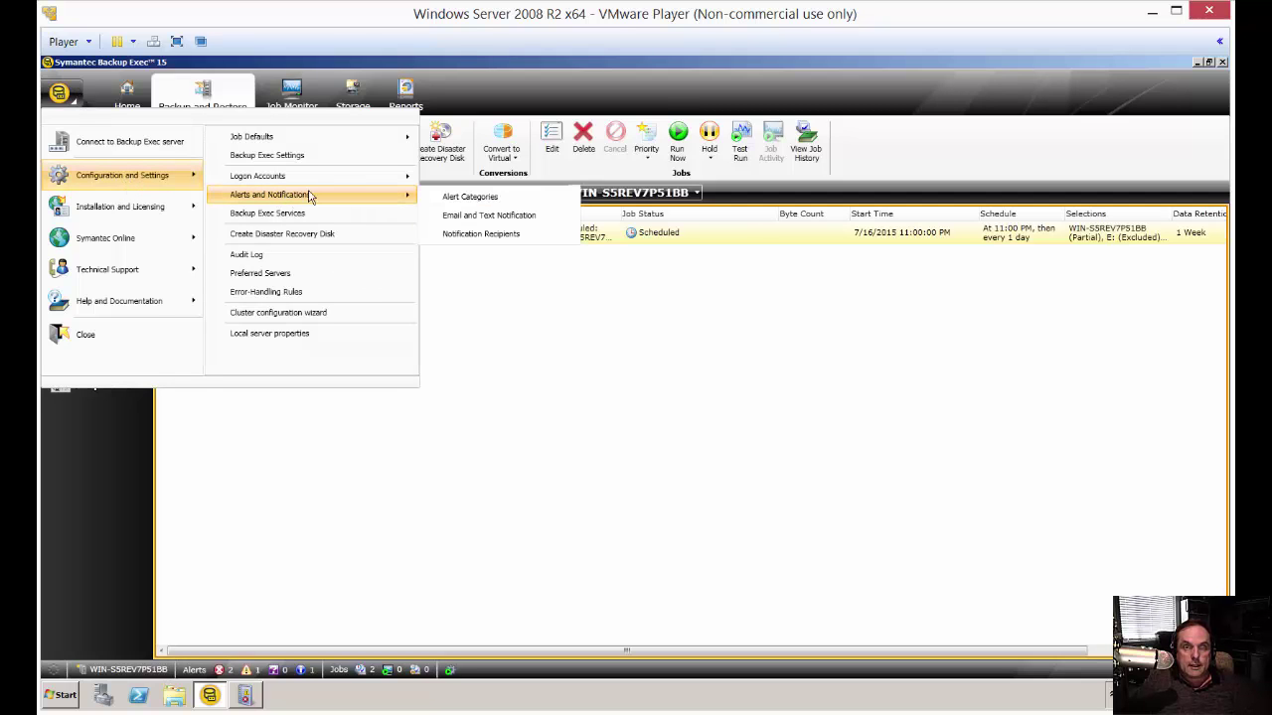
click(488, 219)
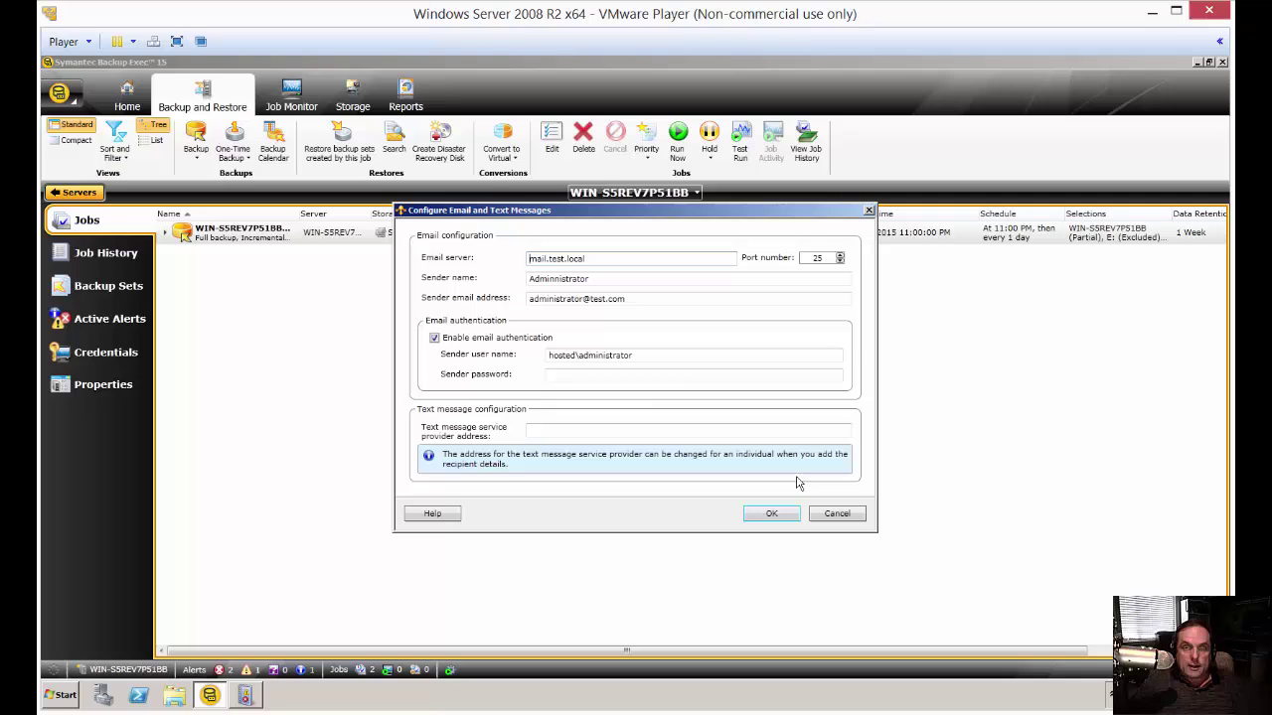
click(589, 375)
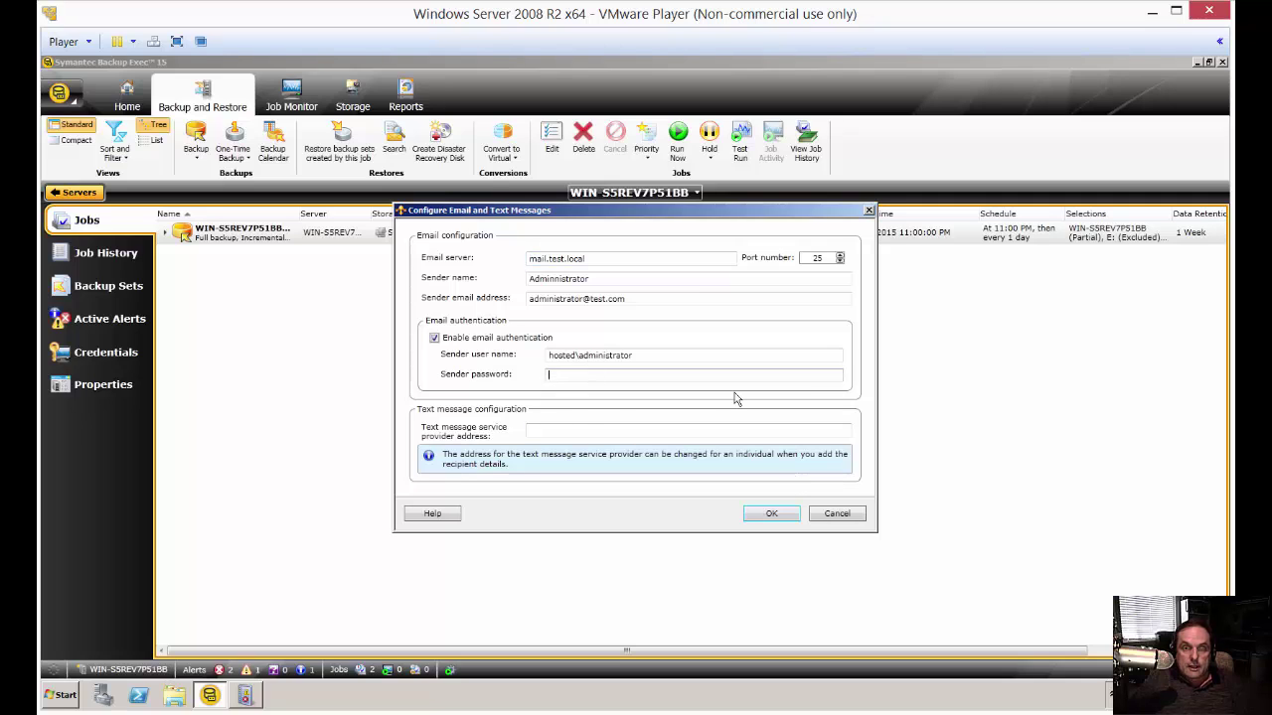
click(584, 431)
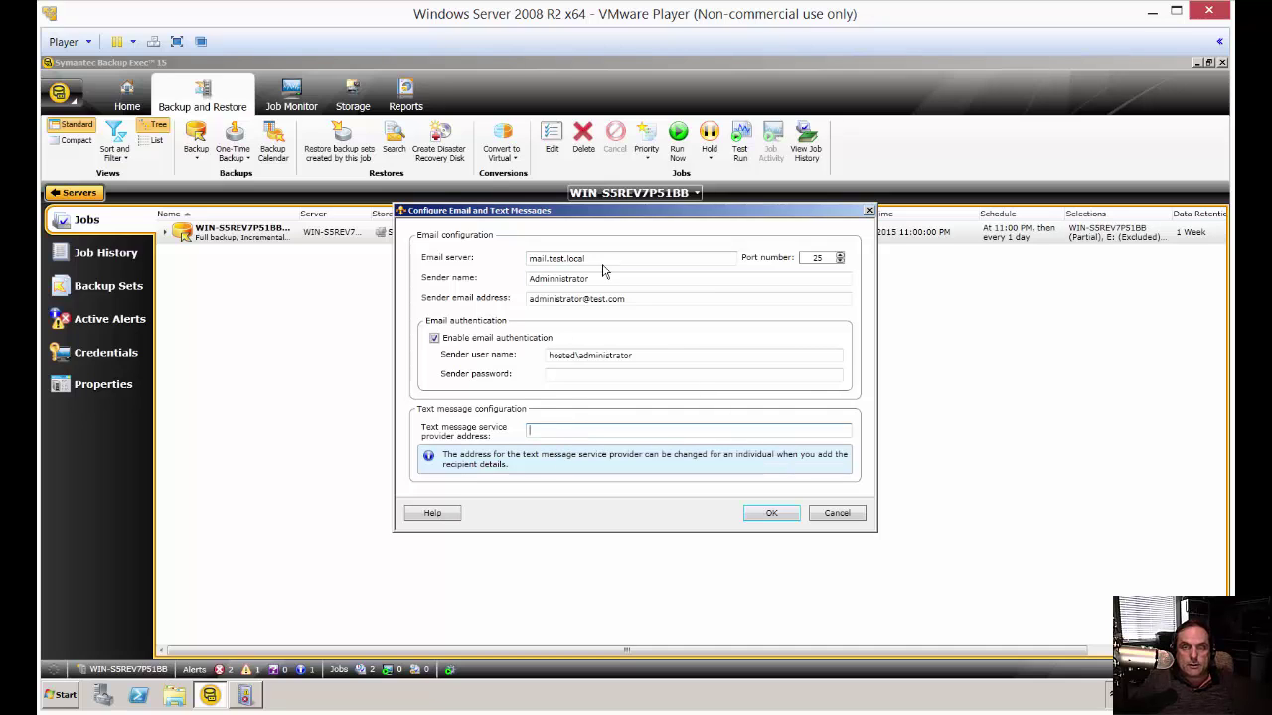
drag(602, 258, 483, 279)
click(562, 429)
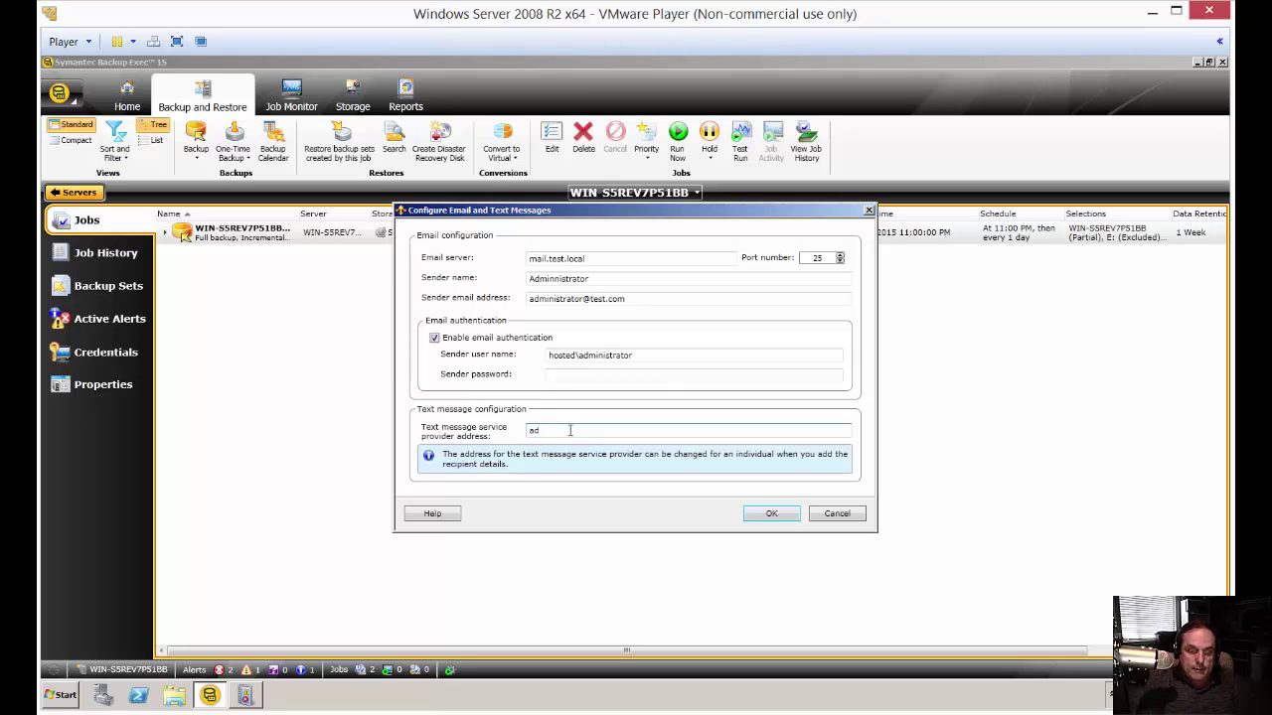
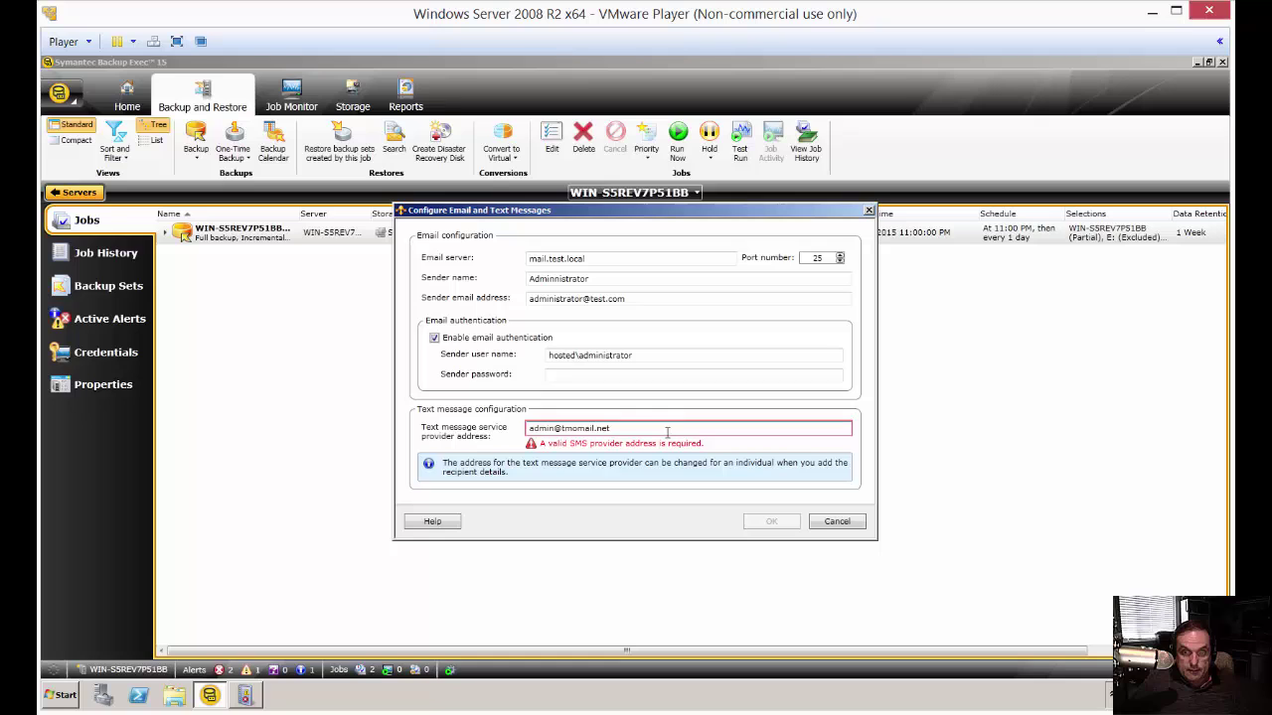
drag(667, 432, 464, 411)
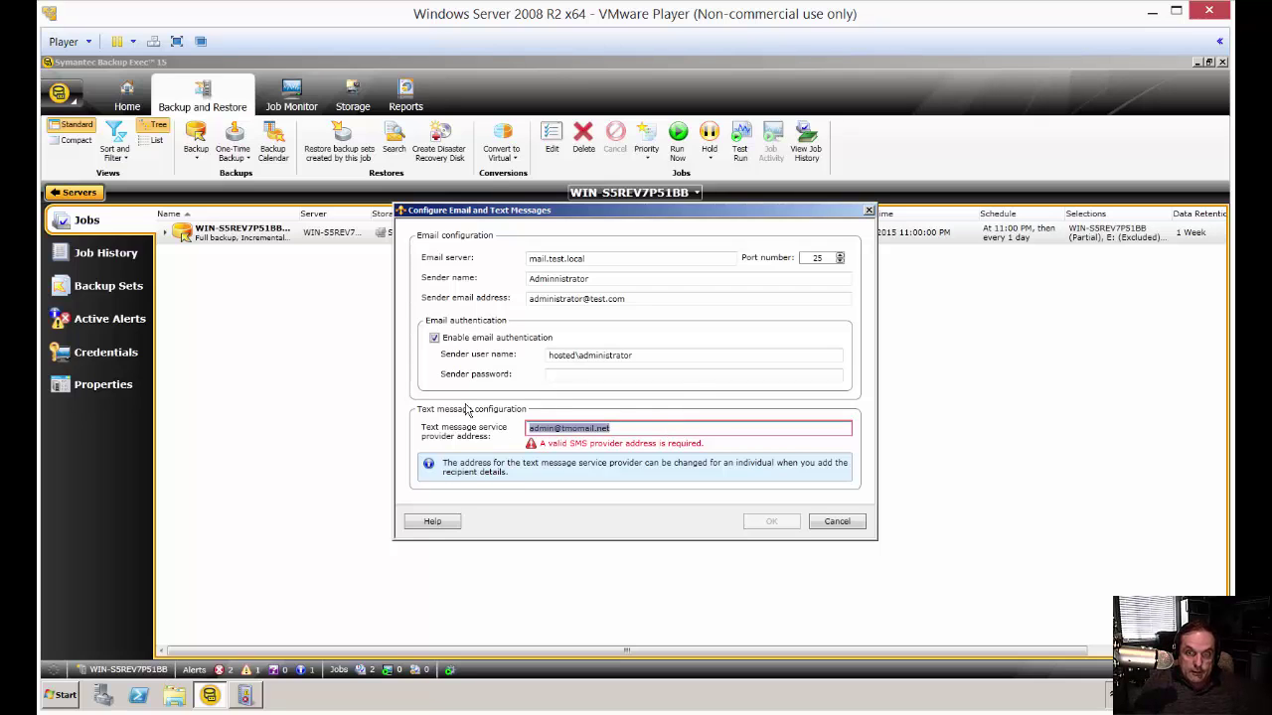
key(BackSpace)
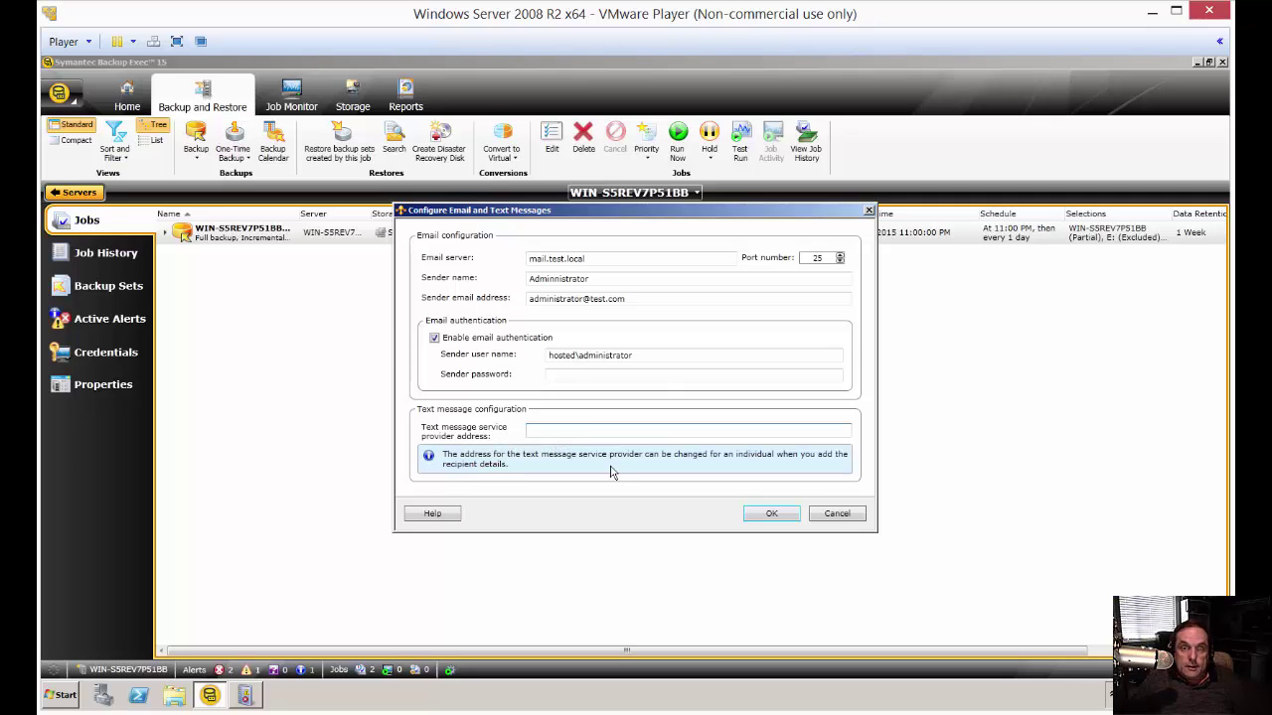
click(772, 513)
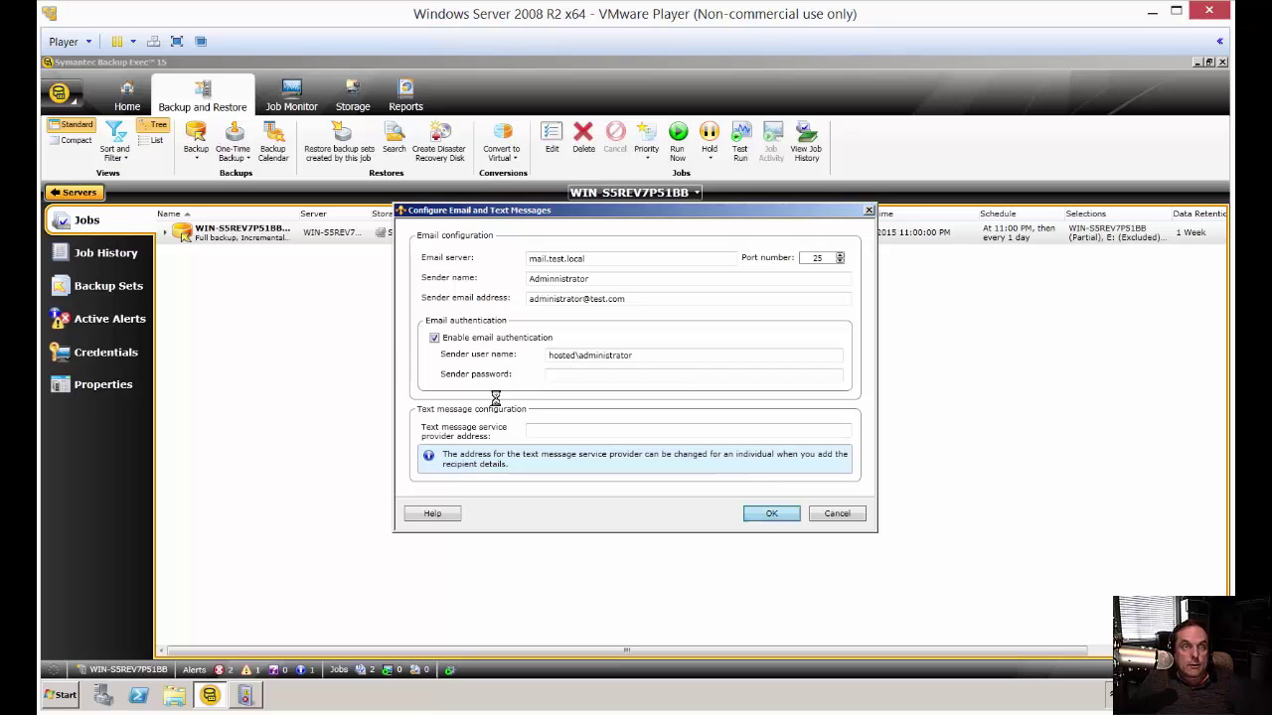
- Open Notification Recipients under Alerts and Notifications
click(58, 94)
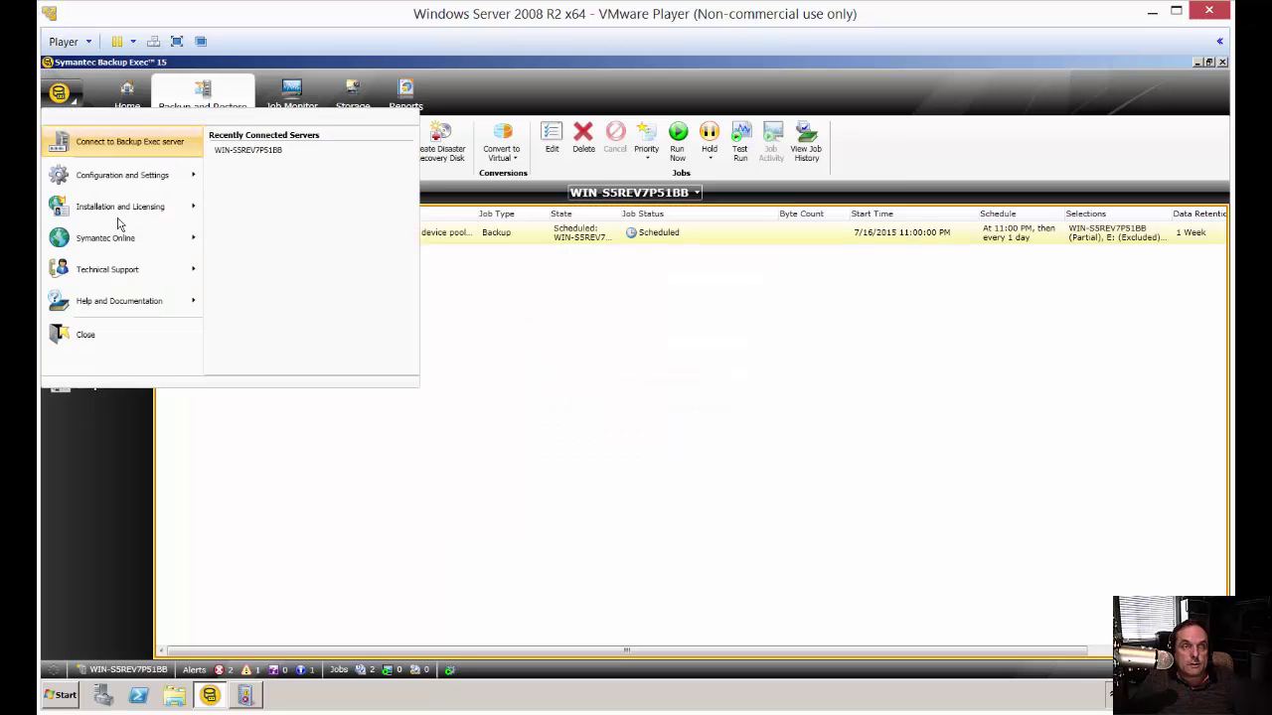
mouse_move(137, 179)
mouse_move(386, 195)
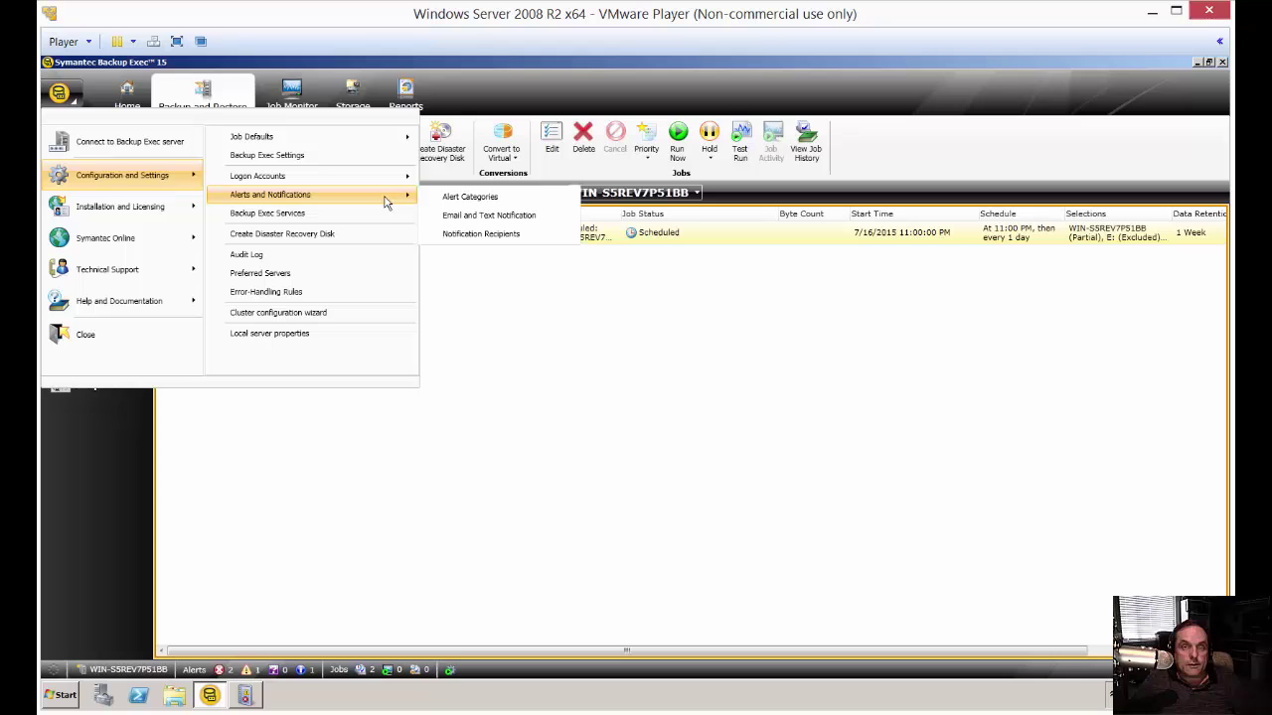
click(488, 241)
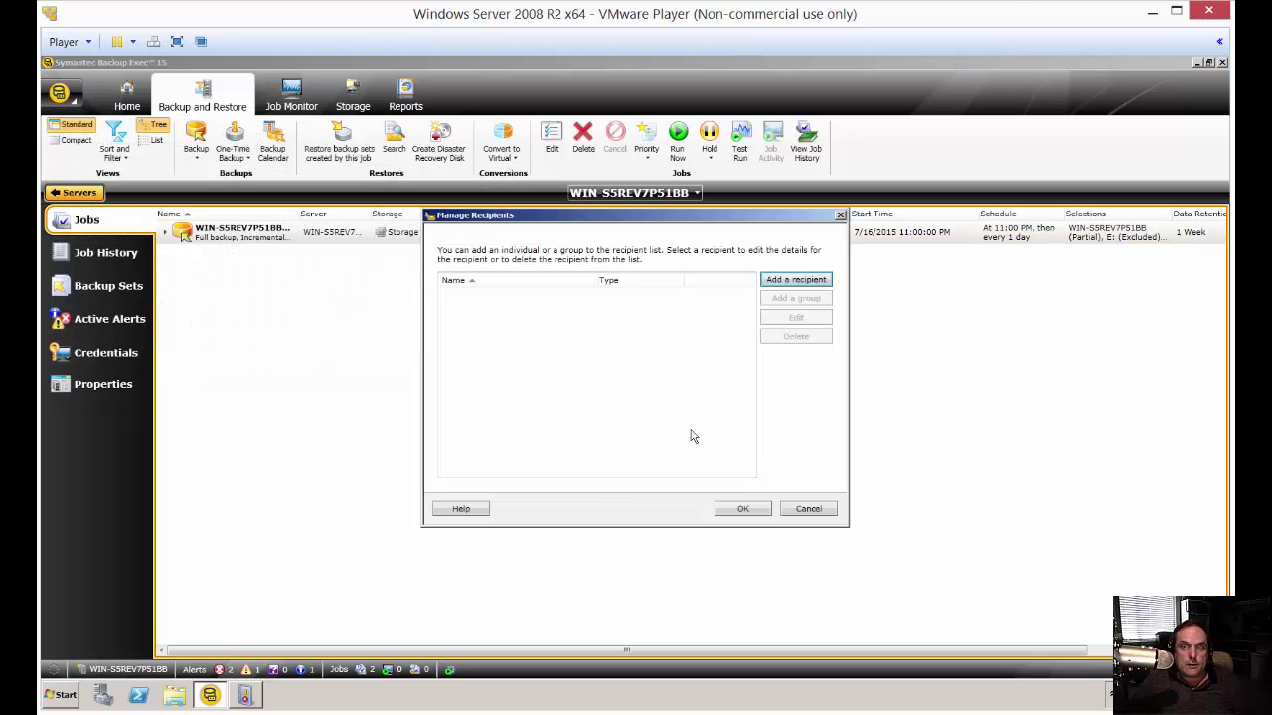
- Add an individual recipient with email notifications to their address, and send a test email
click(773, 282)
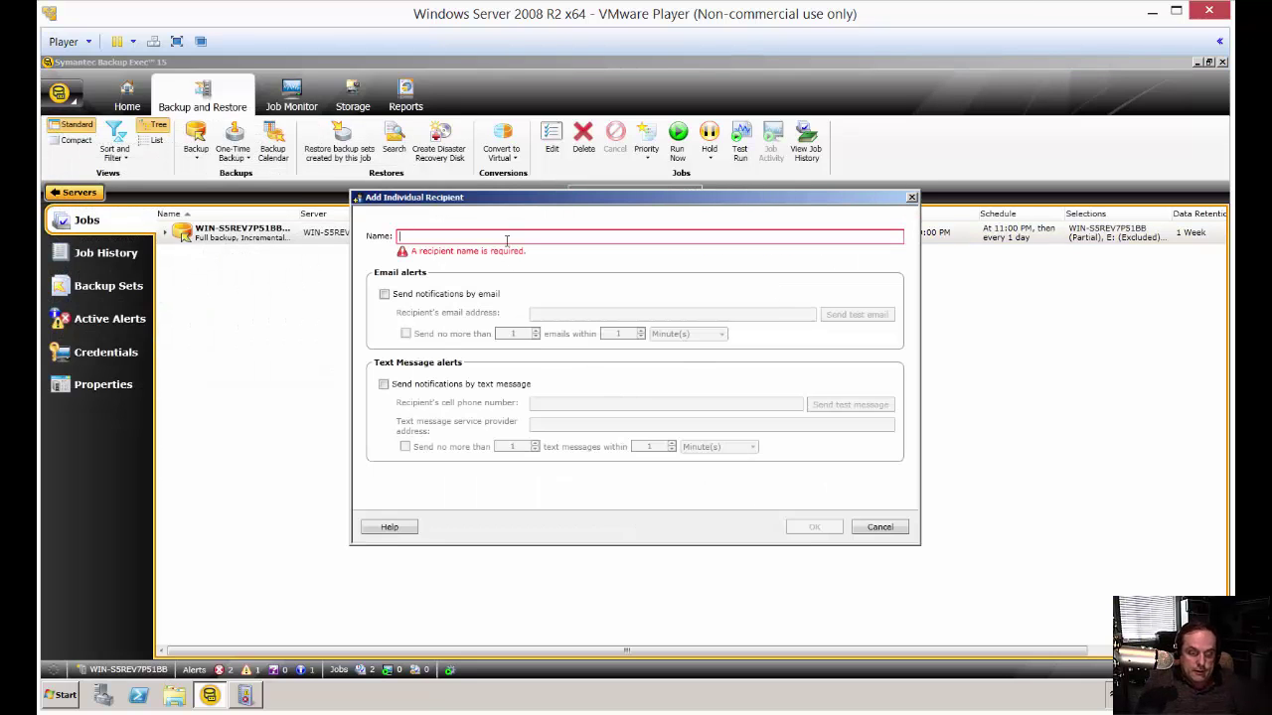
text(Bob)
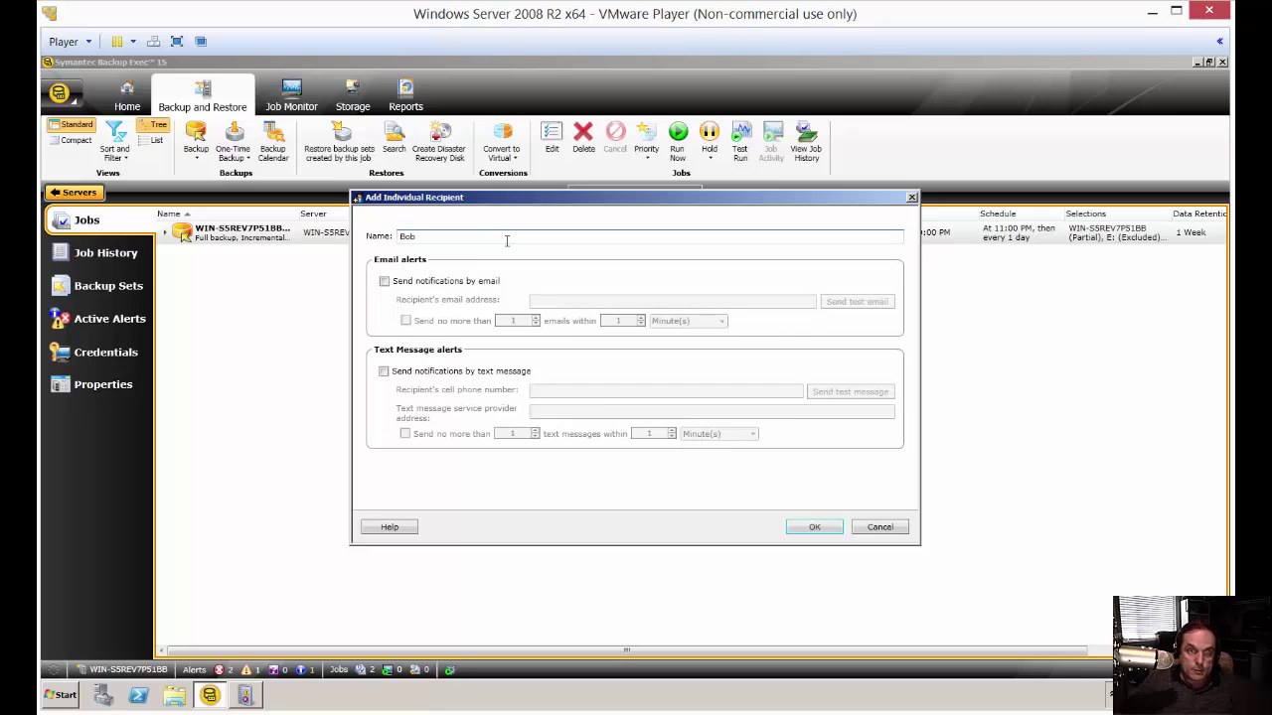
click(471, 288)
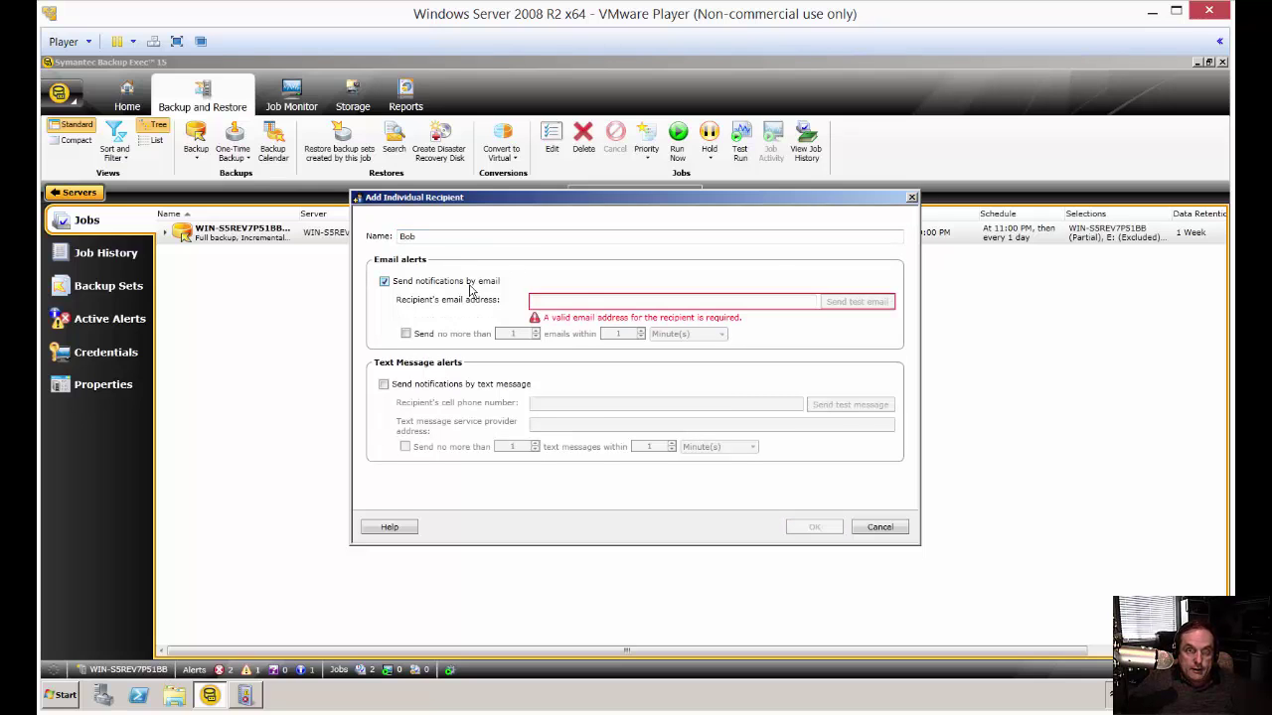
click(590, 303)
text(bob)
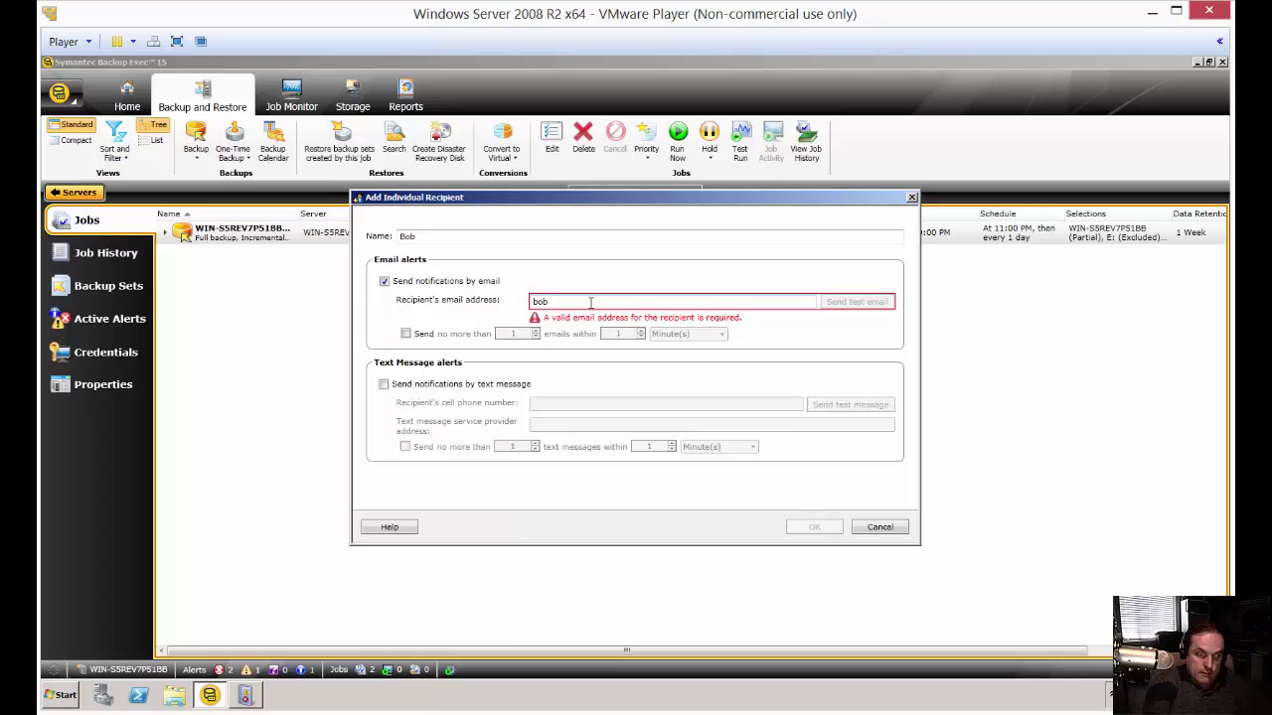
text(@test.com)
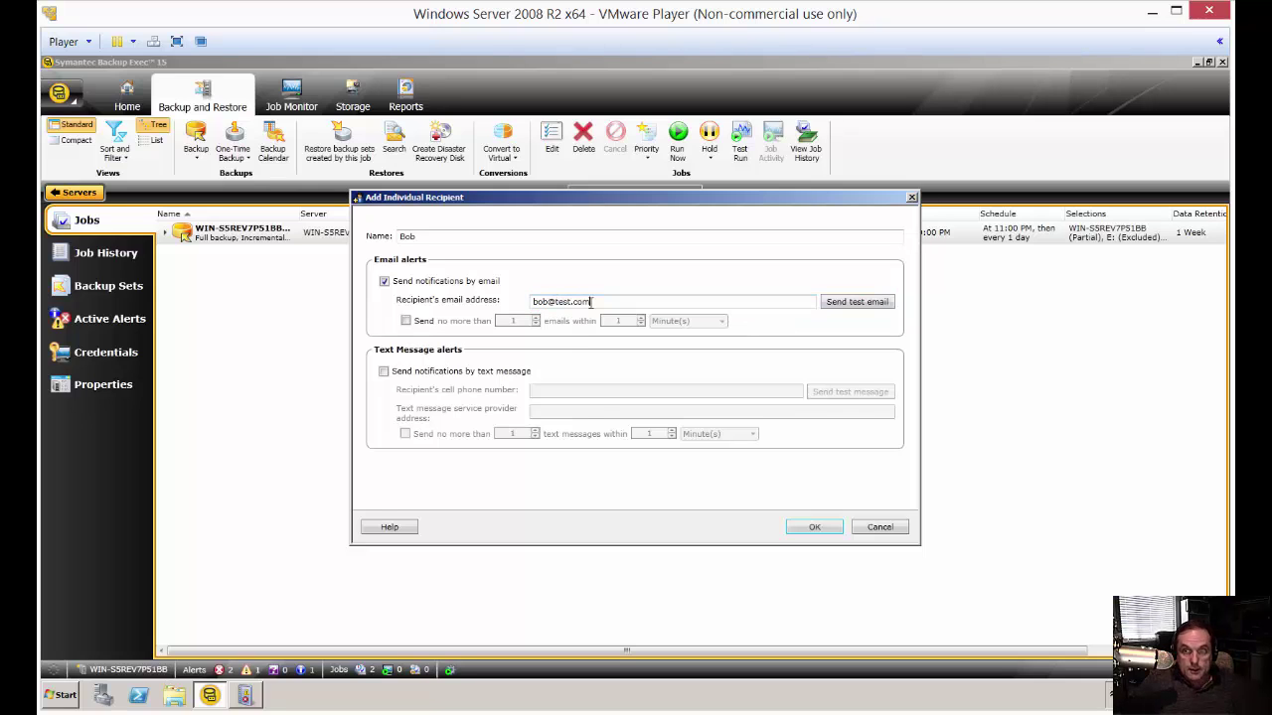
click(863, 304)
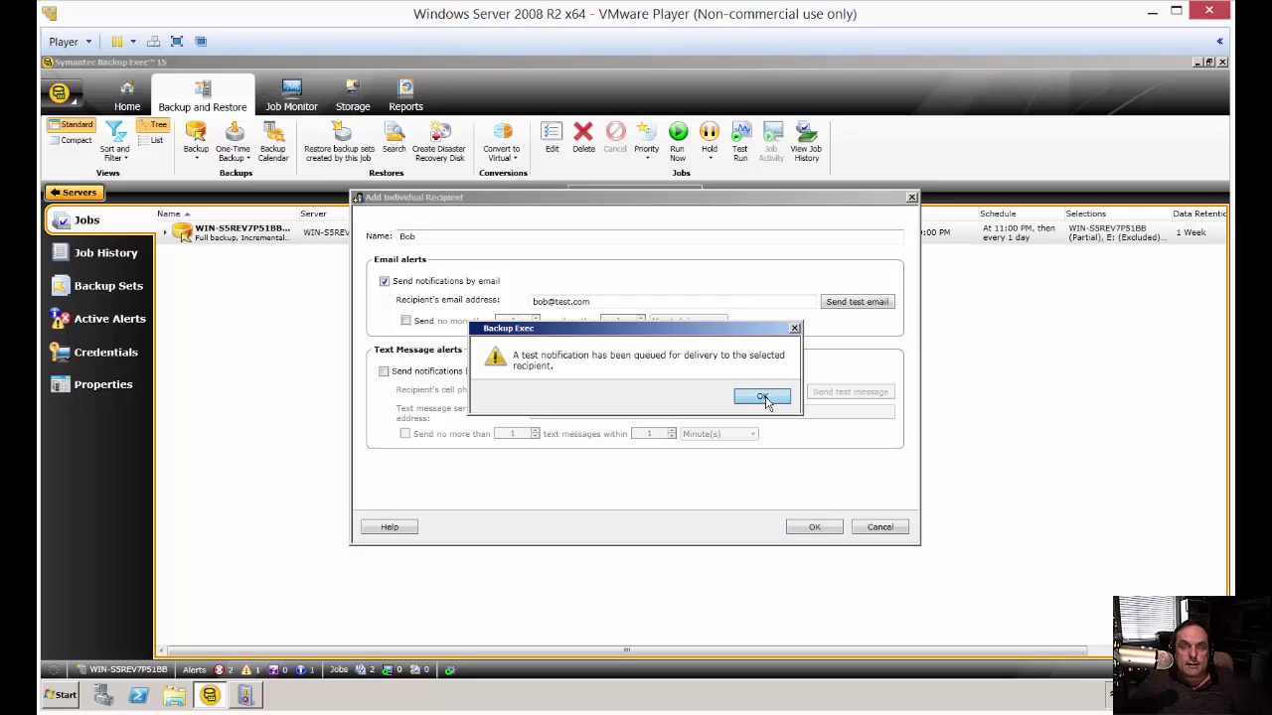
- Dismiss the test confirmation and cap email alerts at 5 emails within 10 hours
click(762, 398)
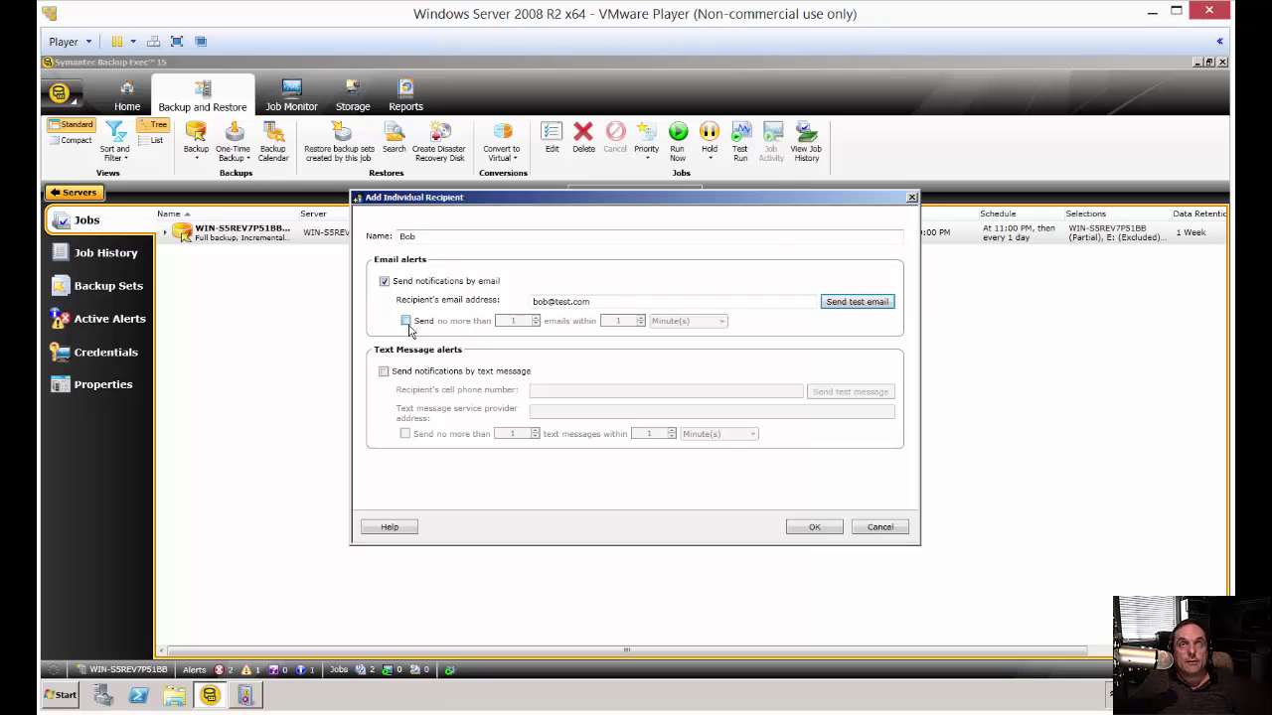
click(406, 323)
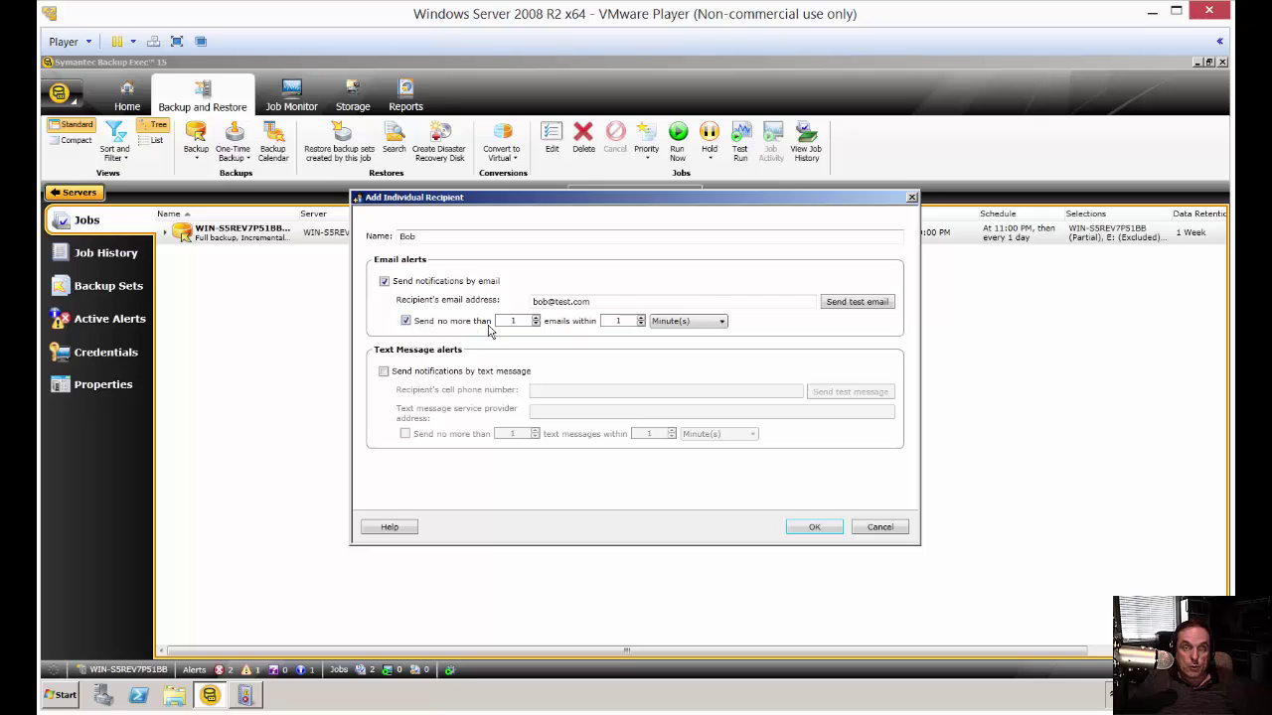
click(681, 322)
click(674, 344)
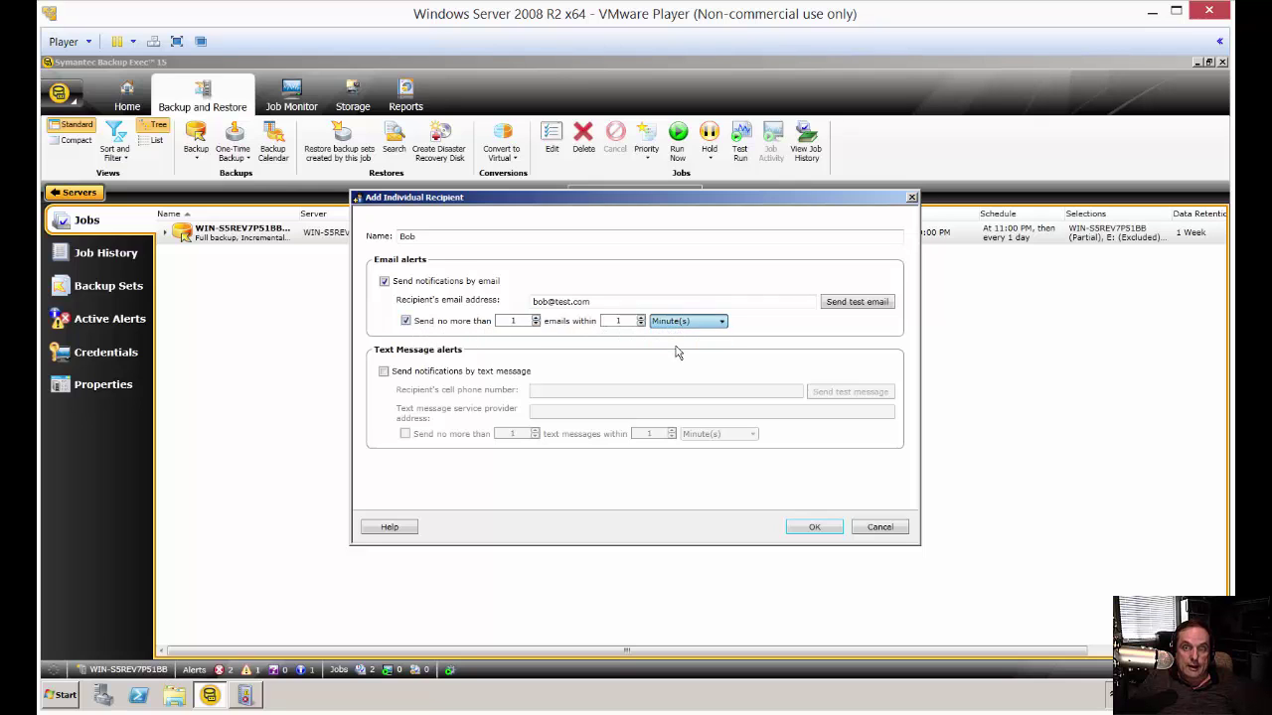
click(630, 320)
text(0)
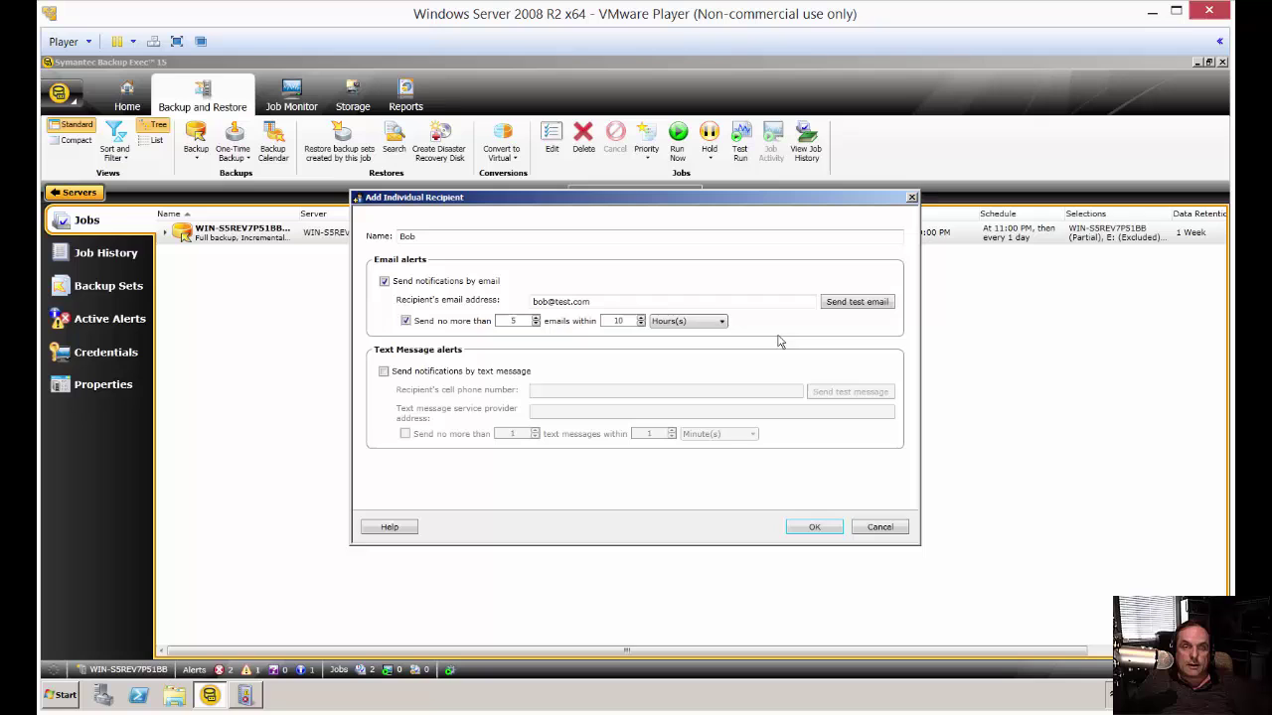
- Leave text notifications off, cancel the new recipient, and close Manage Recipients without saving
click(460, 375)
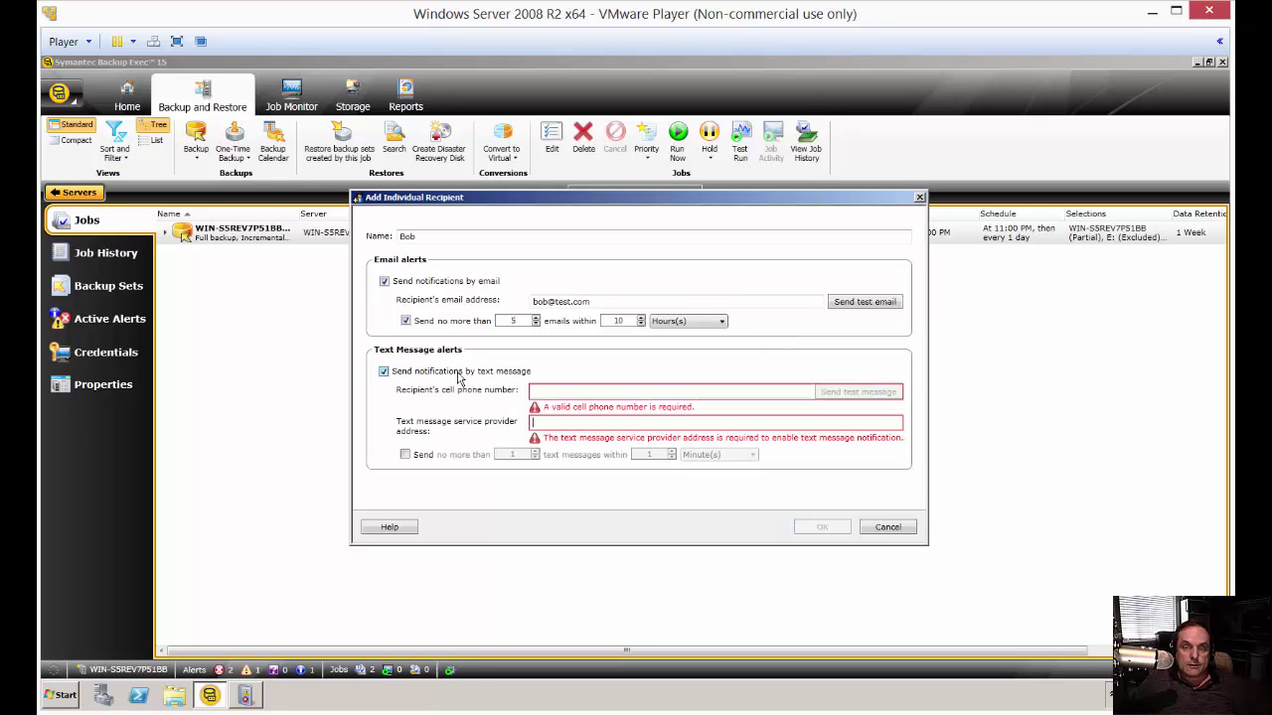
click(458, 376)
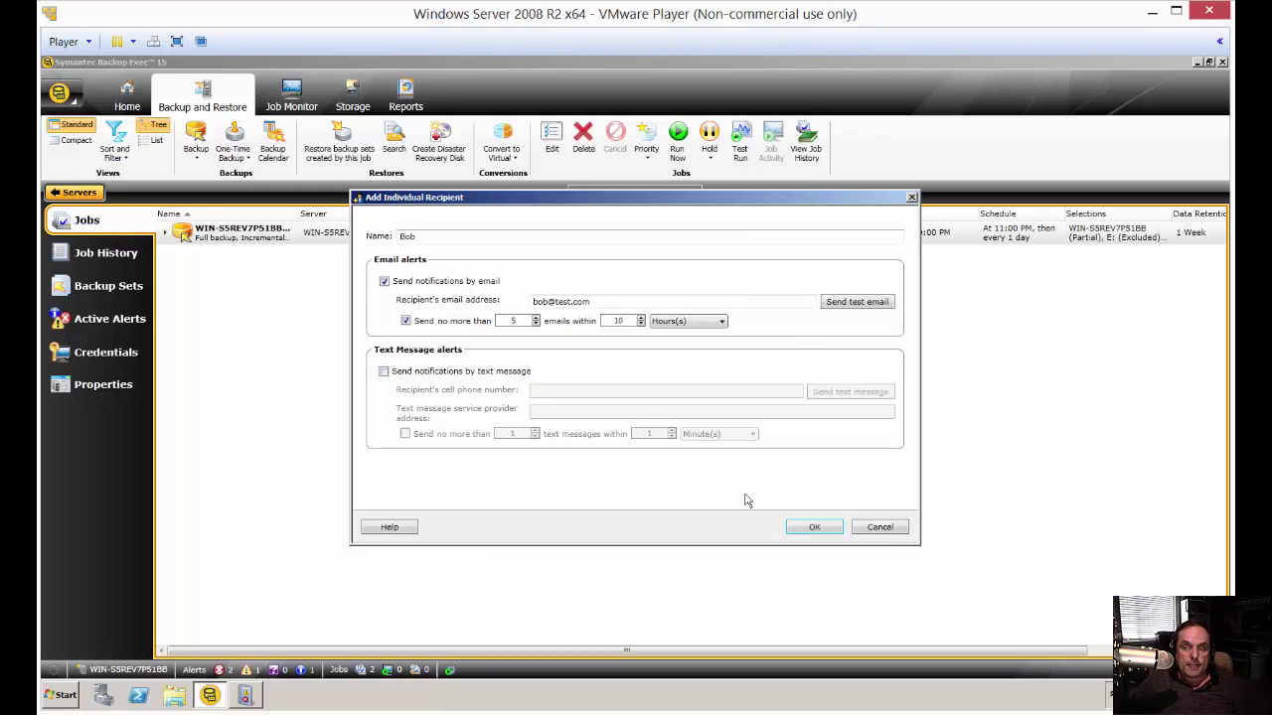
click(879, 528)
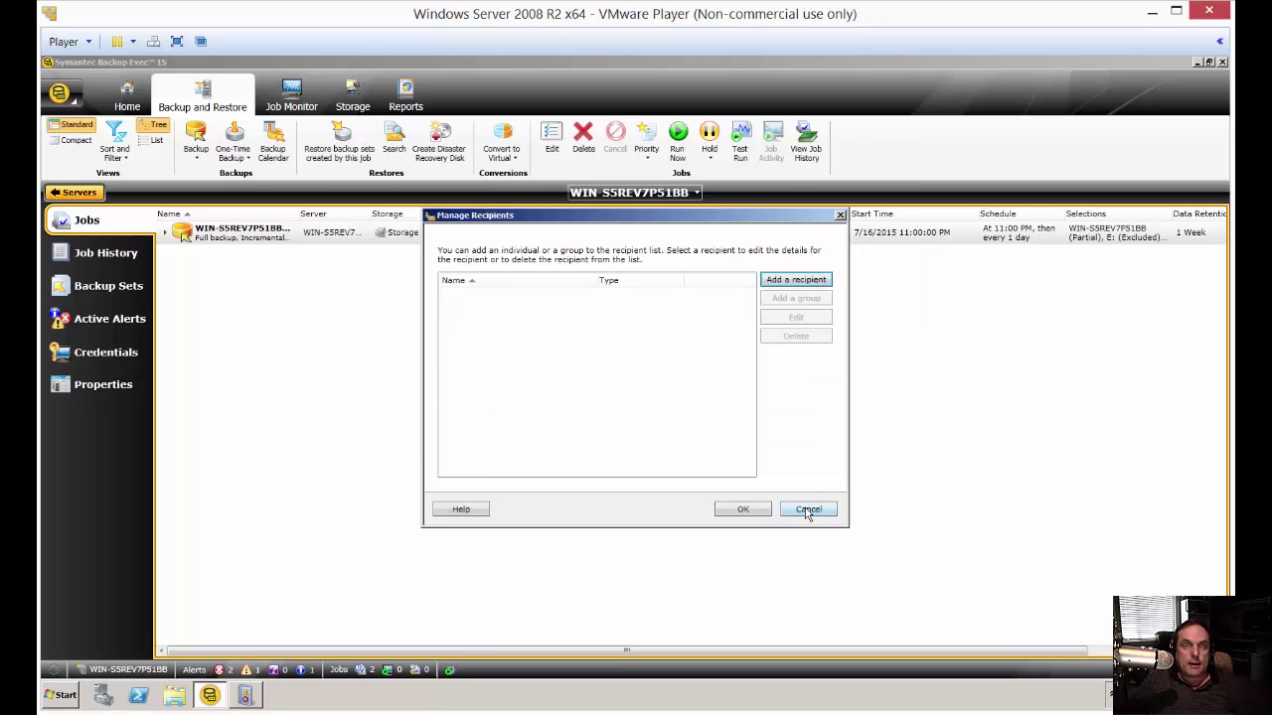
click(808, 510)
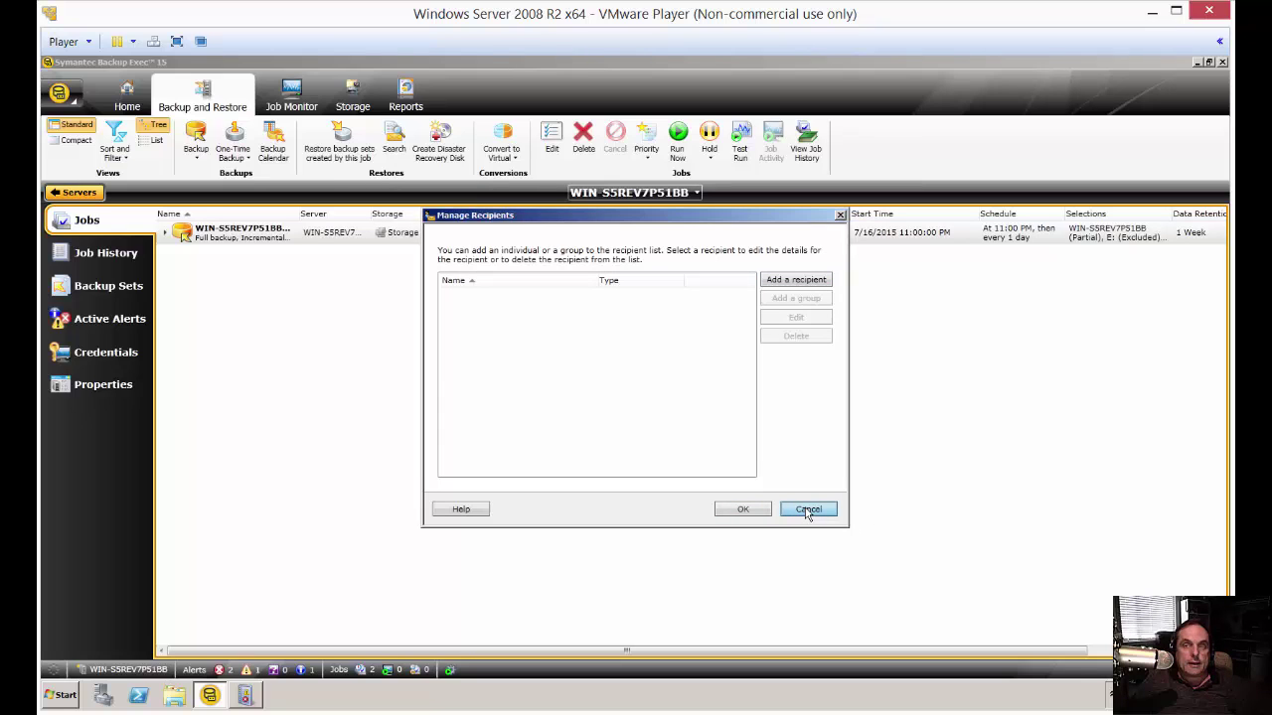
click(808, 510)
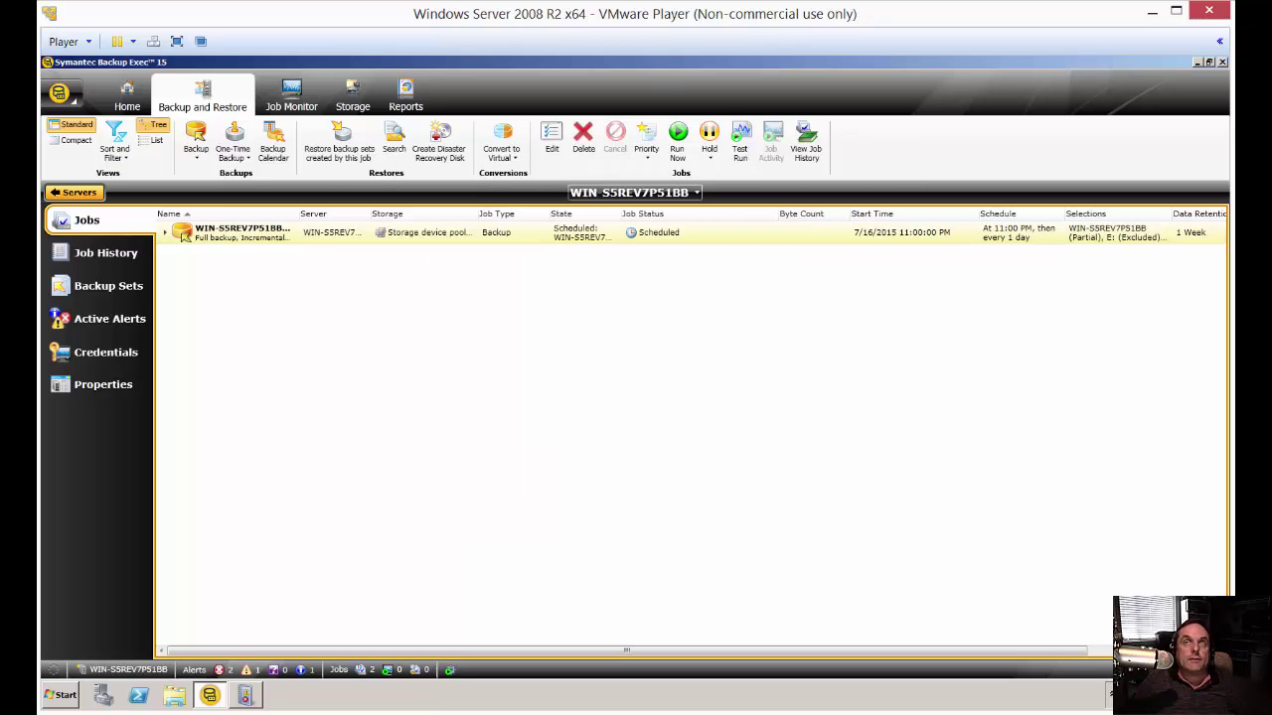